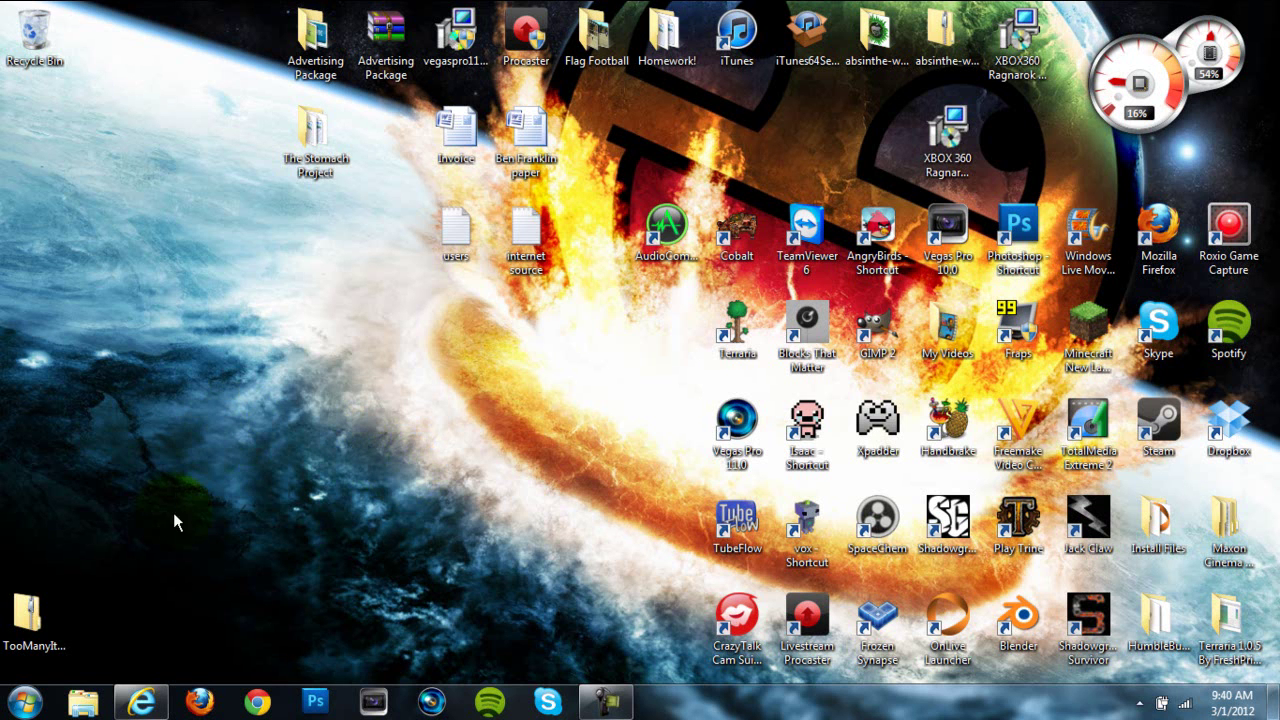
Move the TooManyItems2012_03_01_1.2.2 zip archive to an open area of the desktop
drag(26, 612, 304, 421)
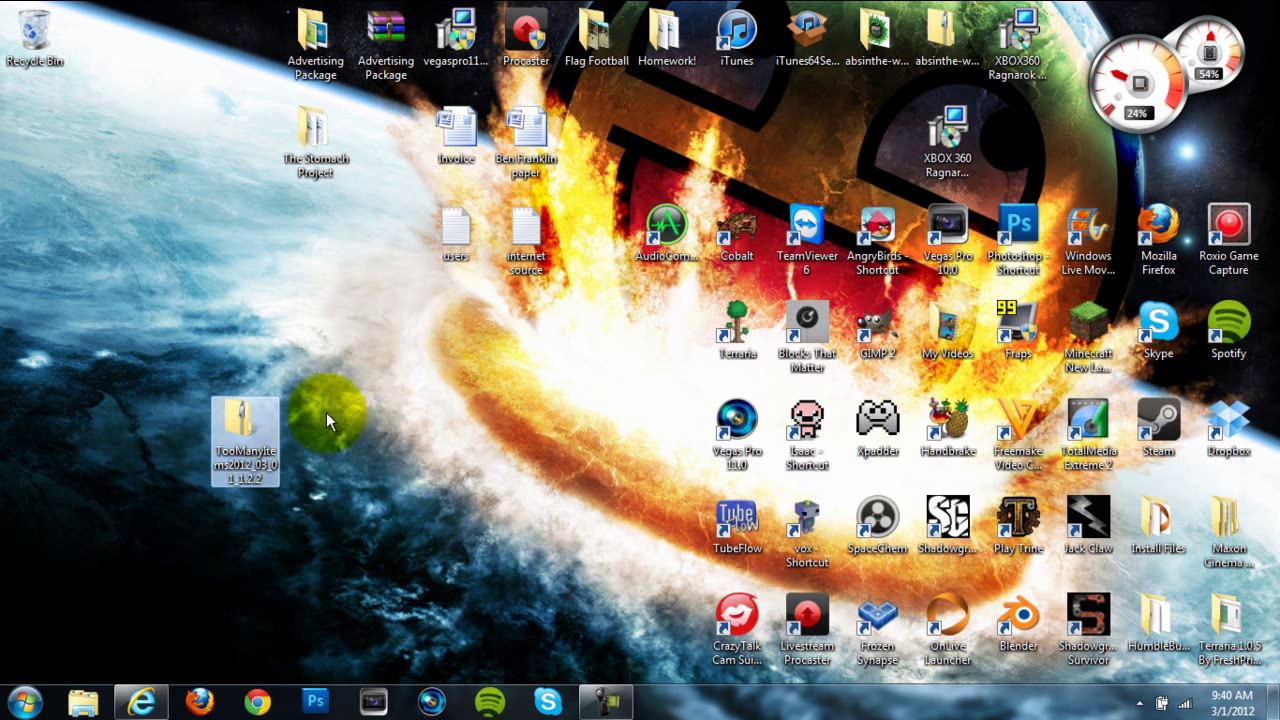
click(286, 383)
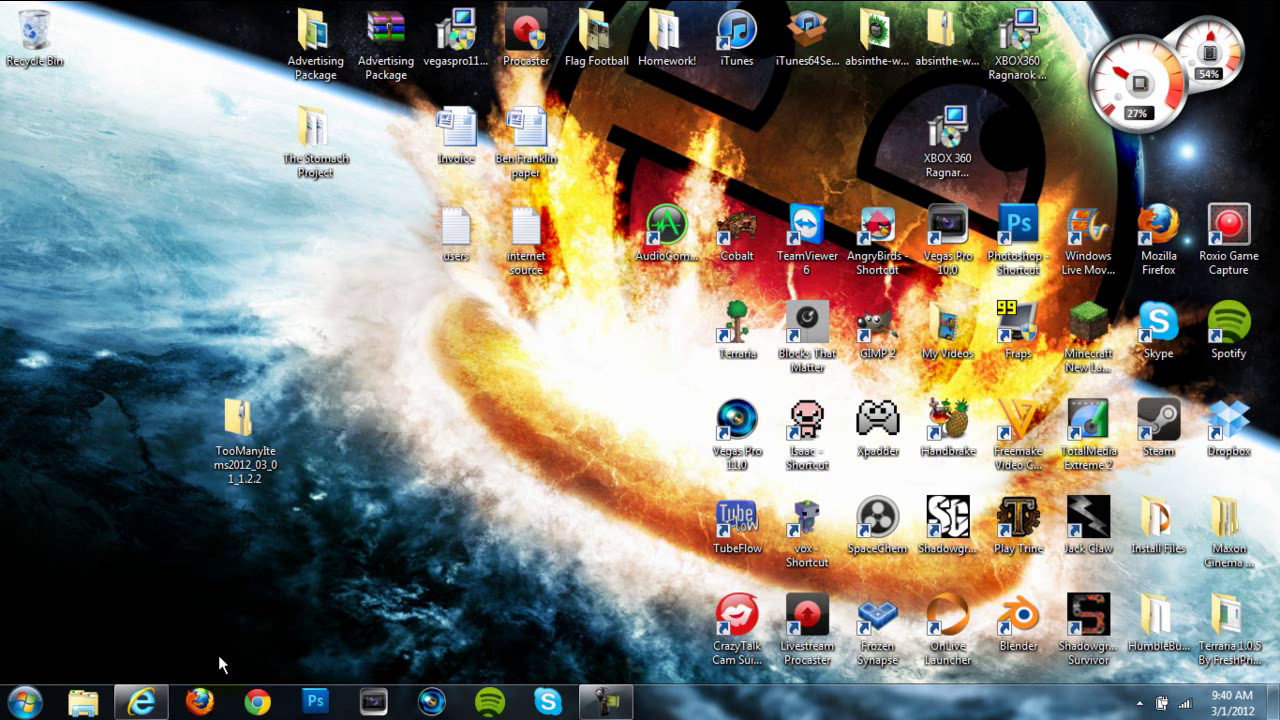
drag(265, 445, 257, 362)
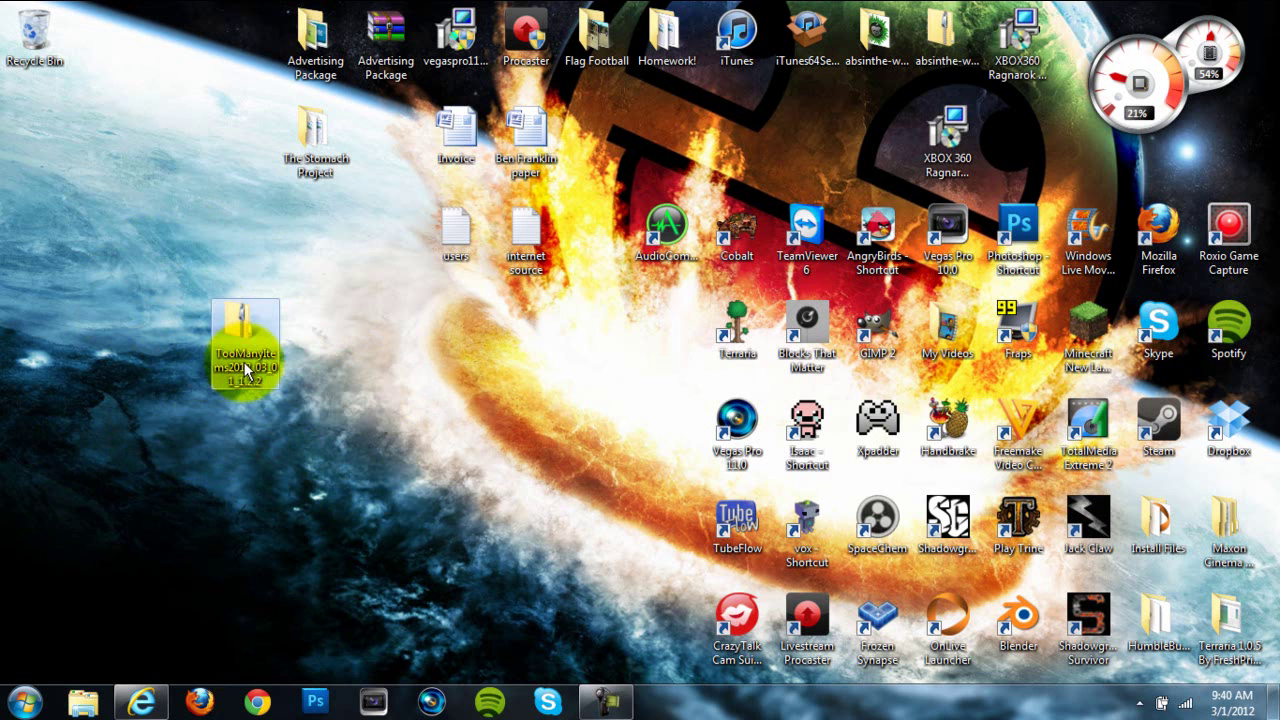
mouse_move(244, 362)
mouse_down()
mouse_move(289, 280)
mouse_move(245, 372)
mouse_up()
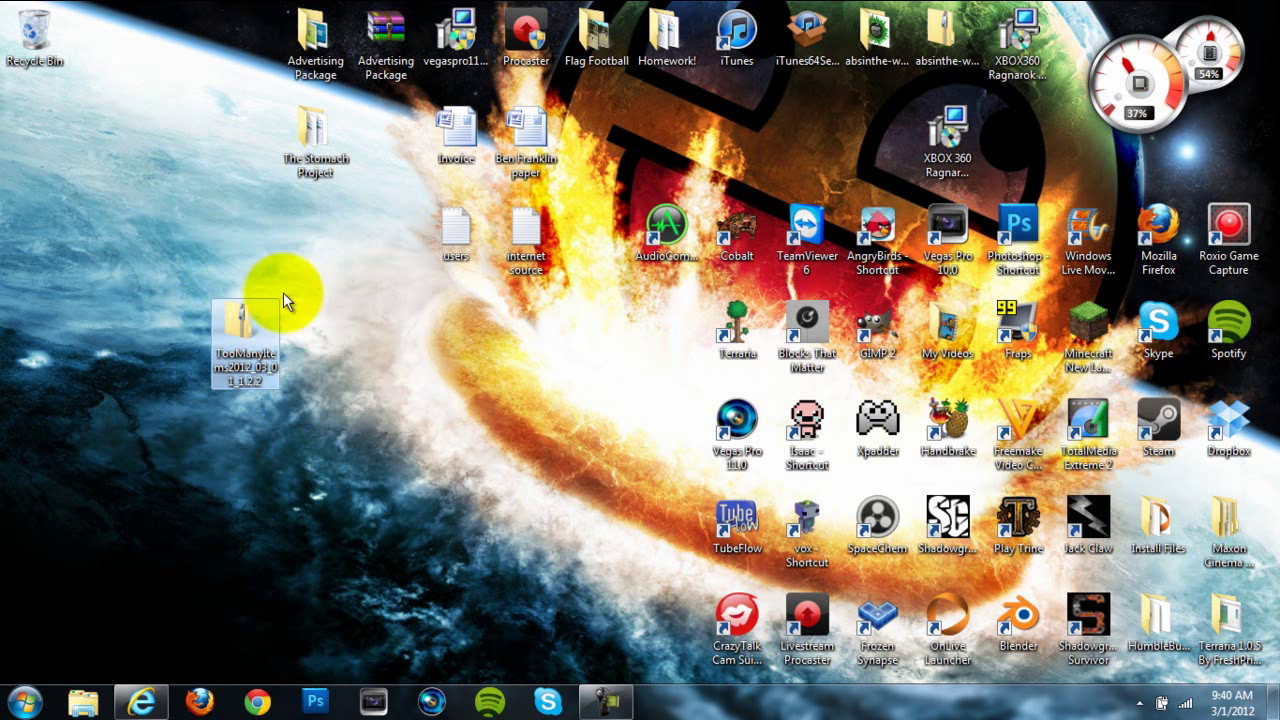
click(324, 306)
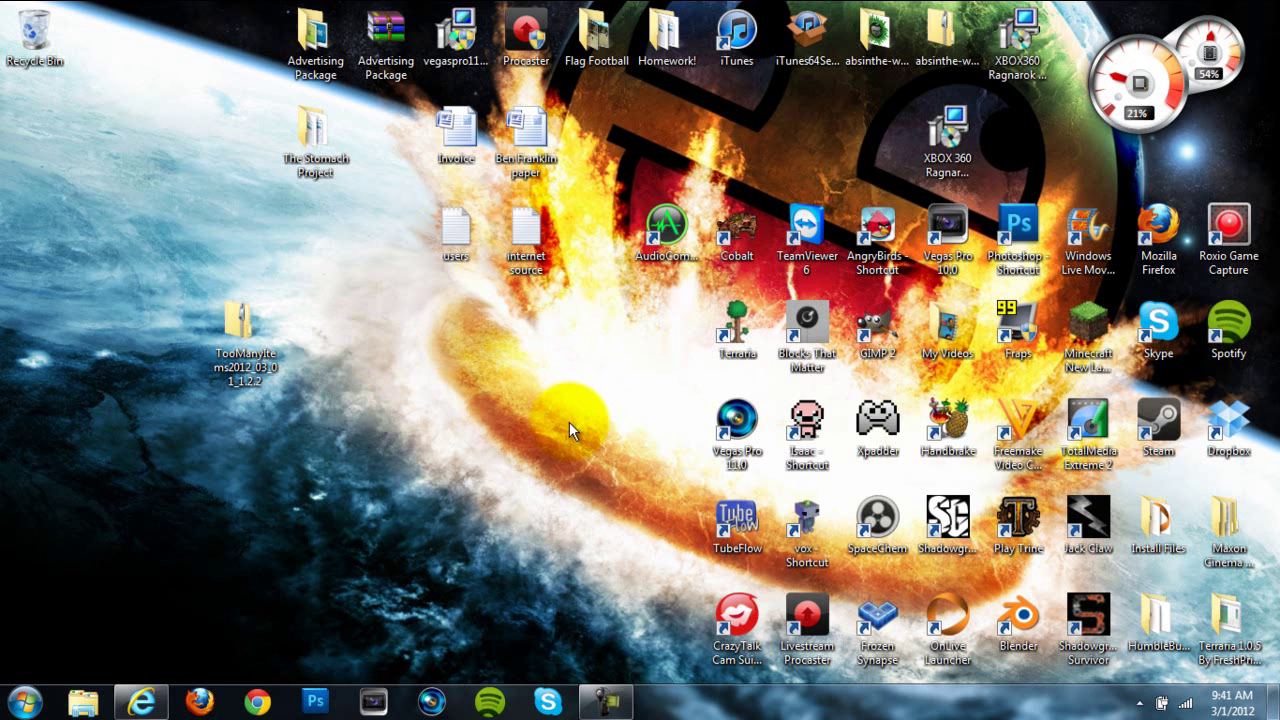
Close the open Internet Explorer window
right_click(141, 702)
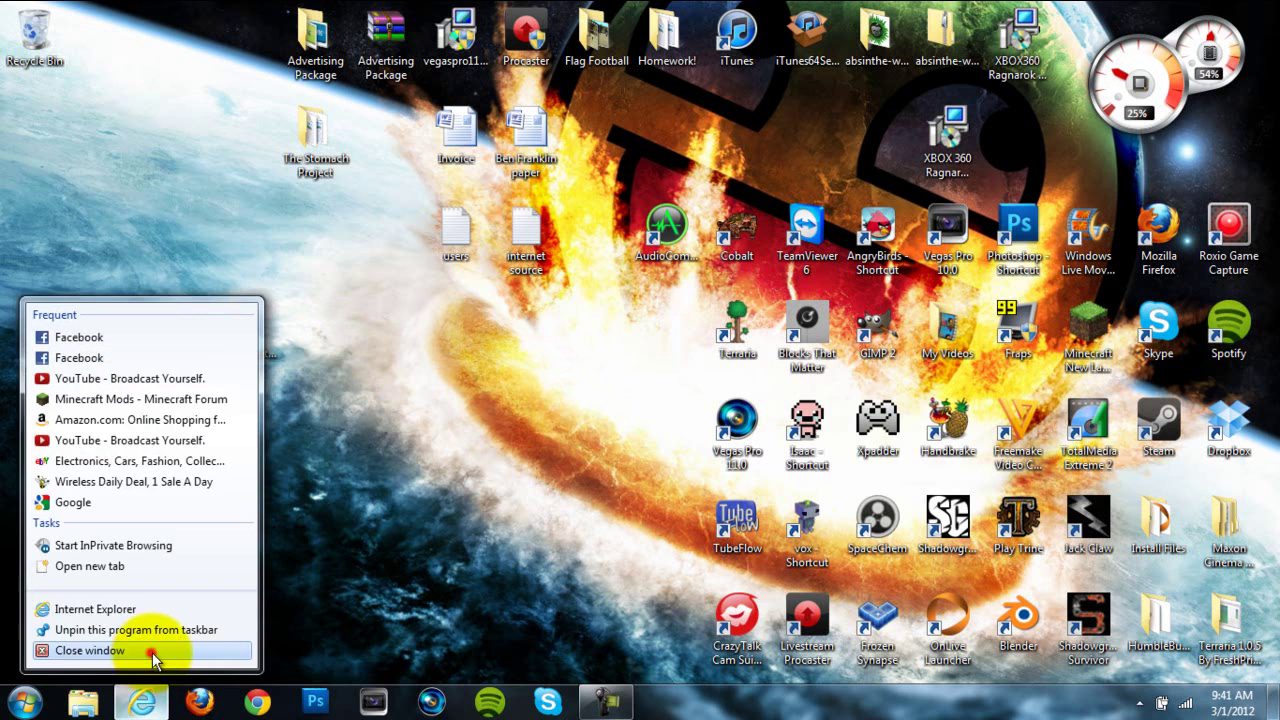
click(153, 651)
Extract all files of the TooManyItems2012_03_01_1.2.2 zip archive into a folder of the same name on the desktop
right_click(239, 354)
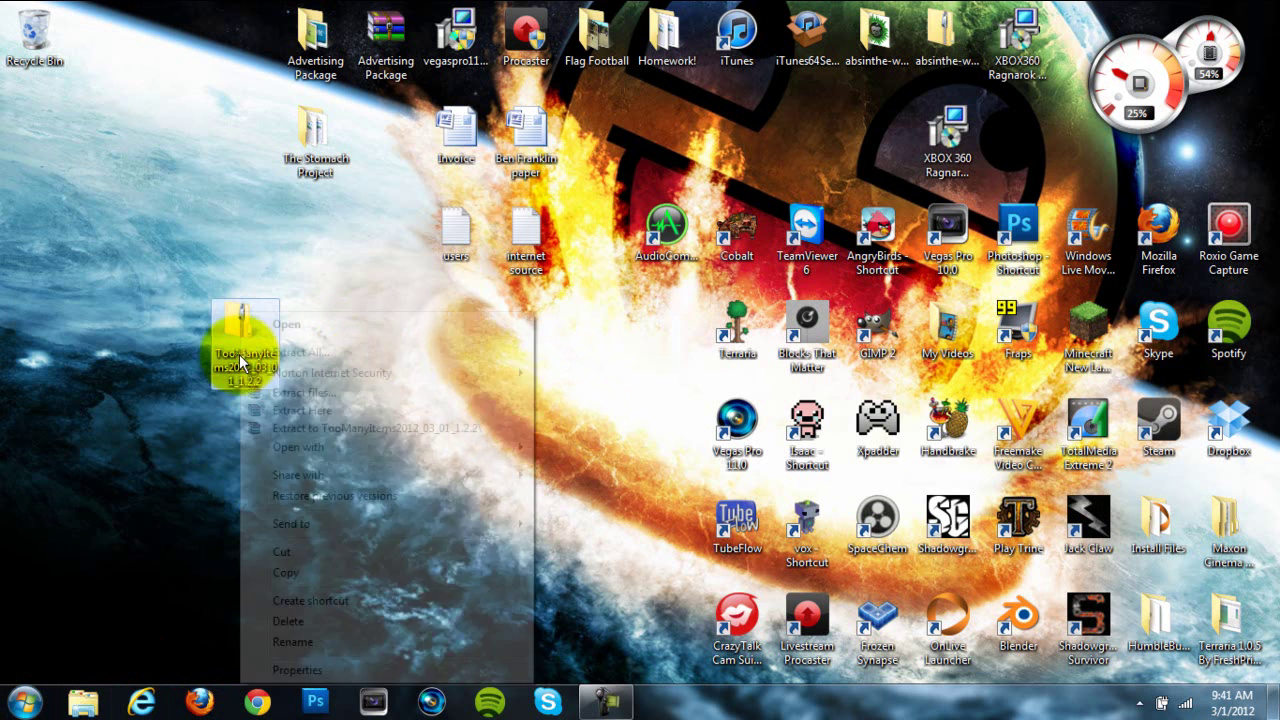
click(143, 423)
click(245, 340)
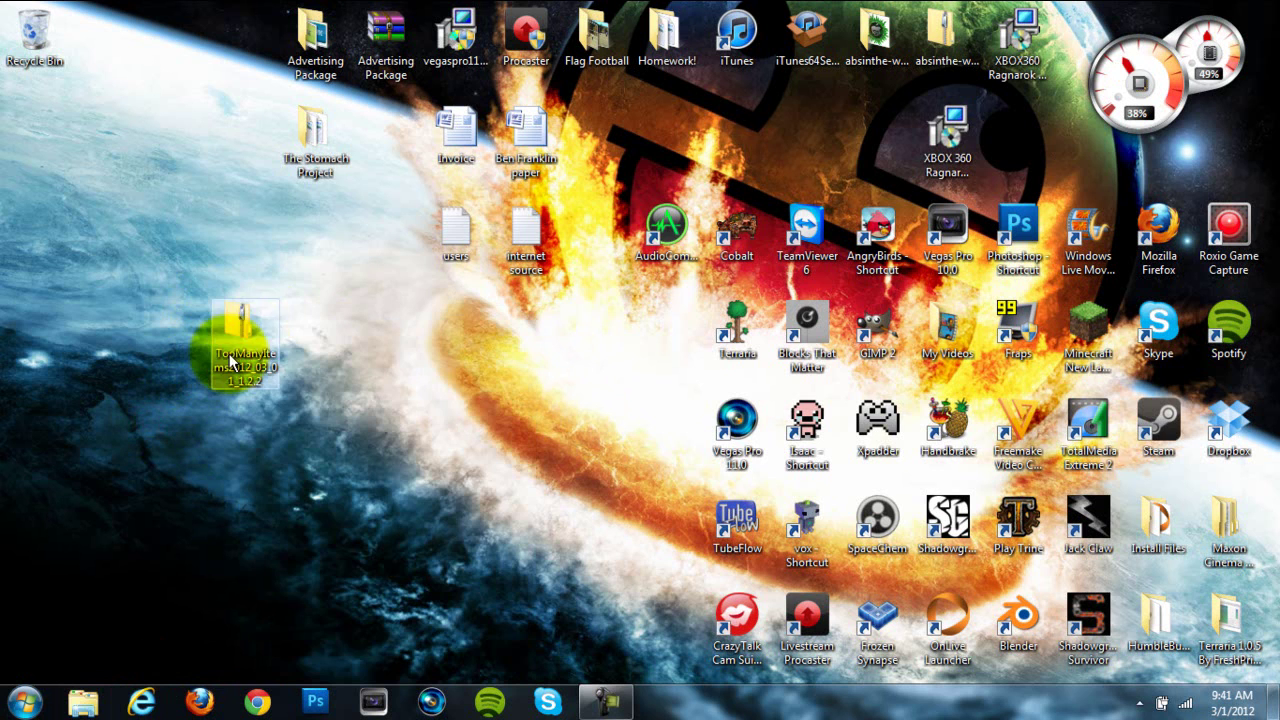
right_click(248, 338)
click(303, 353)
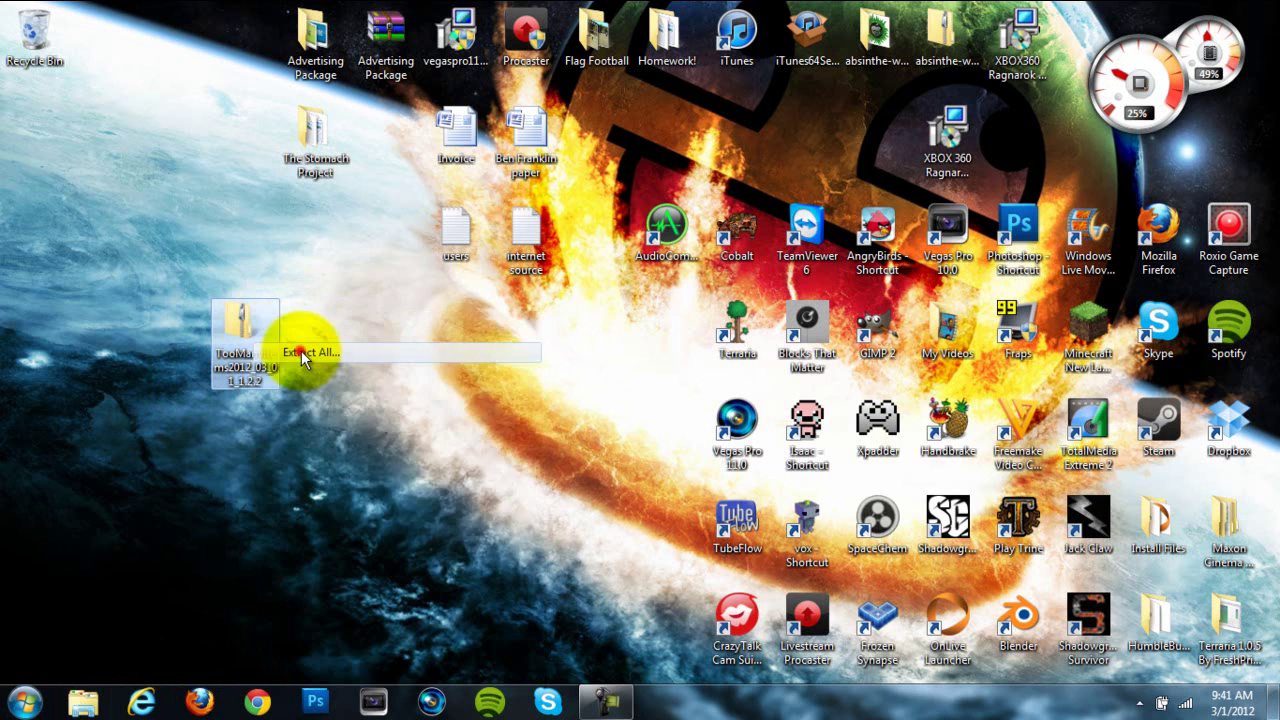
click(806, 528)
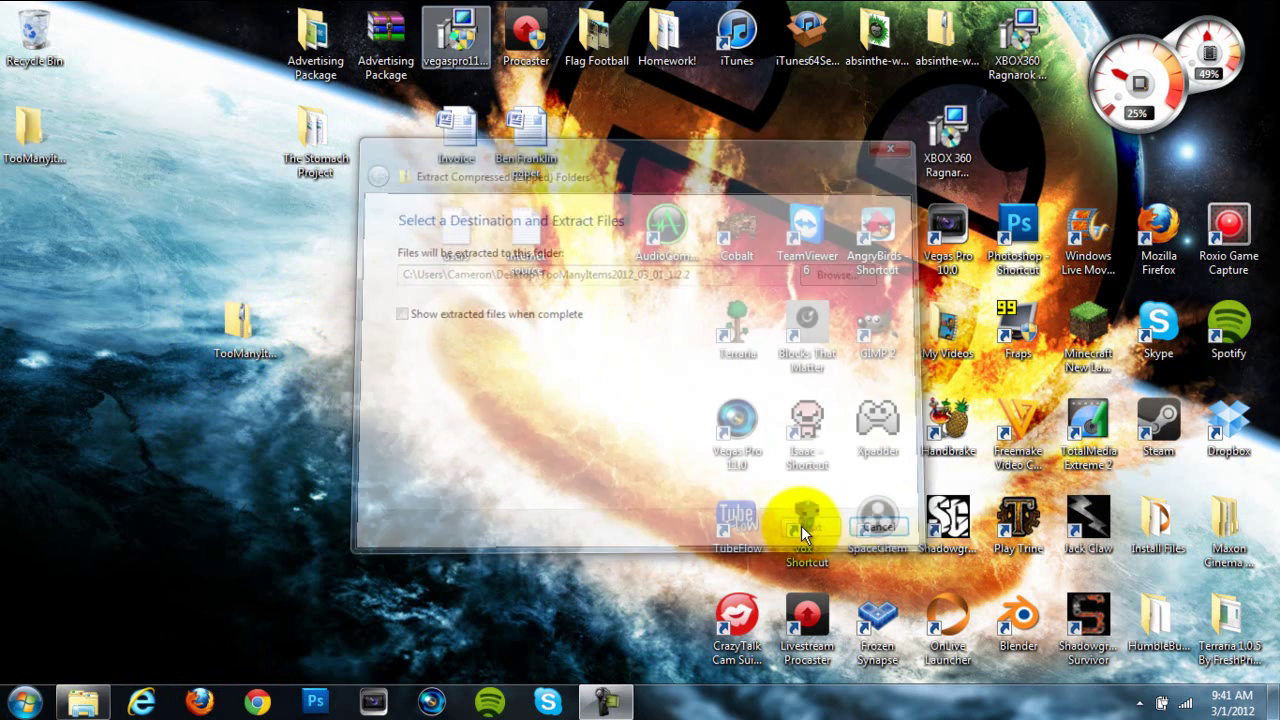
Rearrange the desktop so the TooManyItems zip sits below the Recycle Bin and the extracted folder stands apart in open space
drag(30, 128, 36, 262)
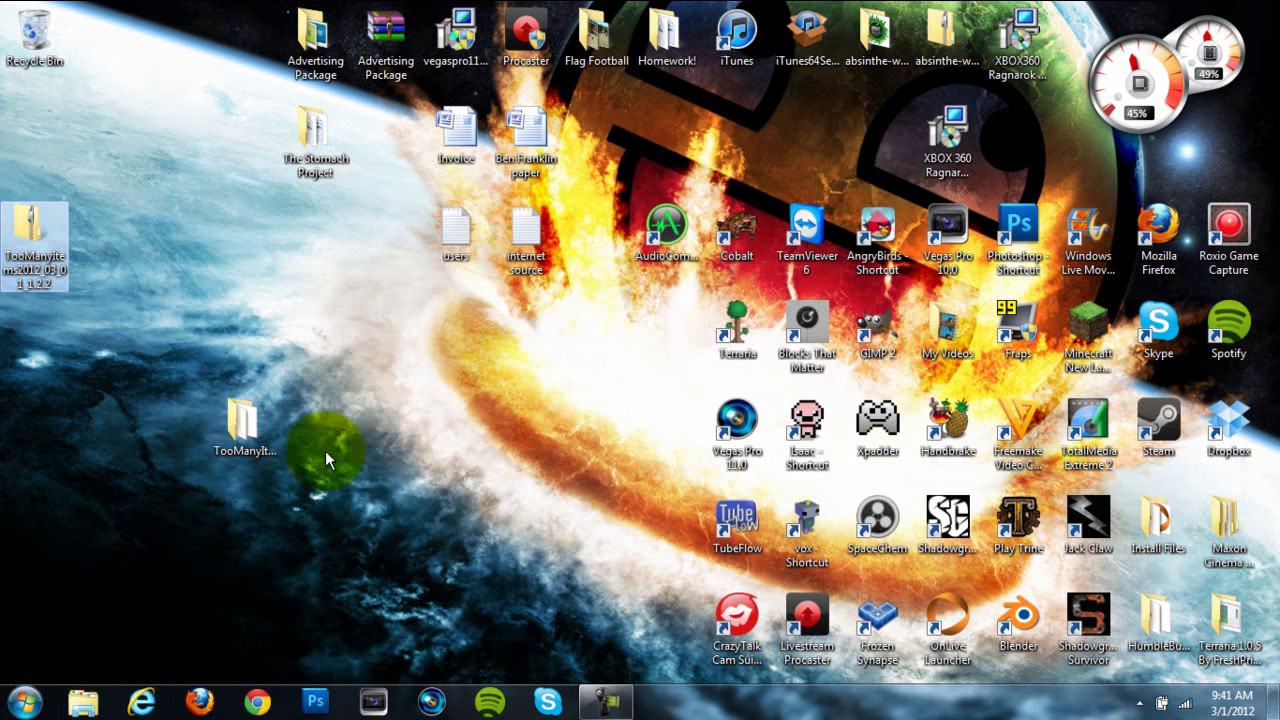
click(276, 410)
click(343, 392)
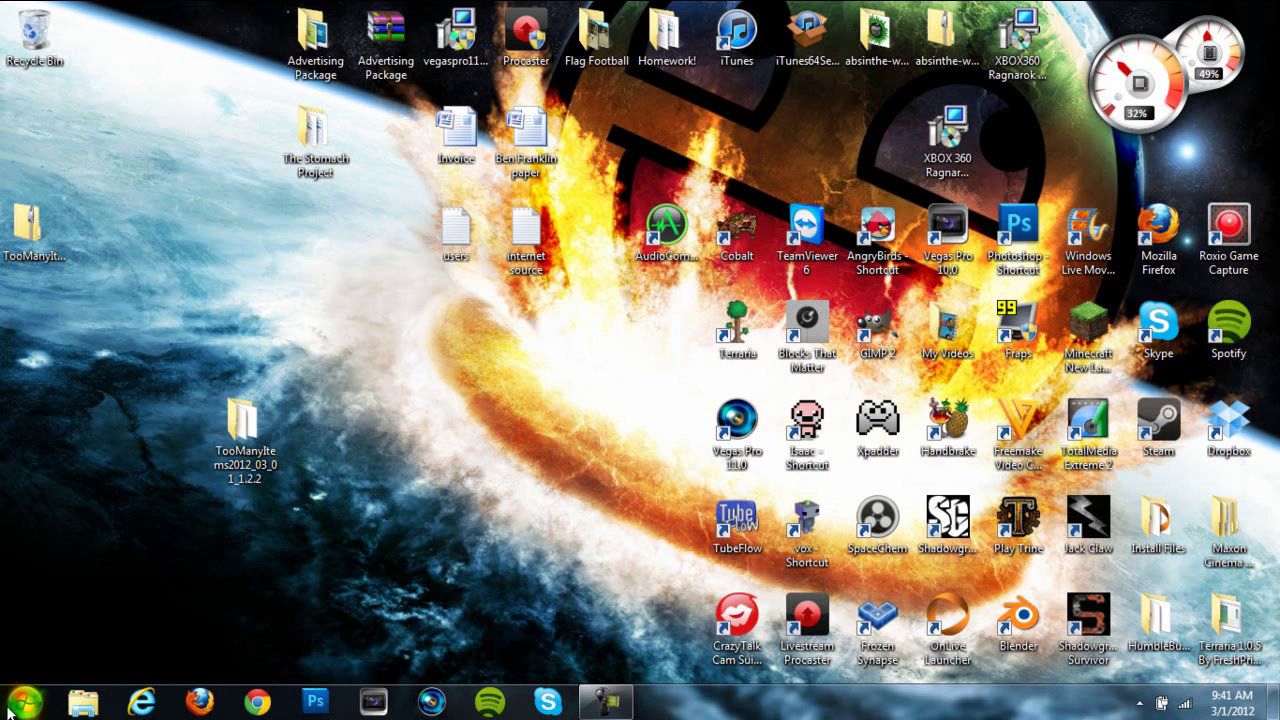
Open the %appdata% folder and browse to the bin folder inside .minecraft
click(24, 702)
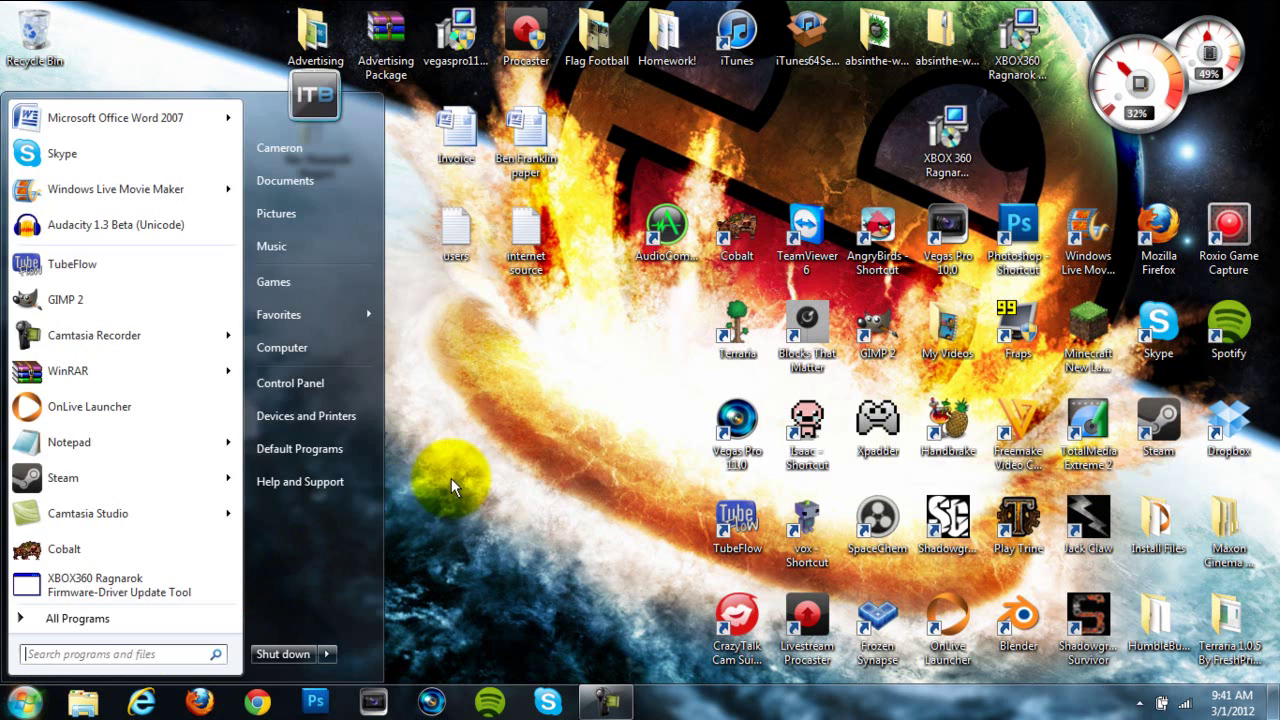
text(%appdata)
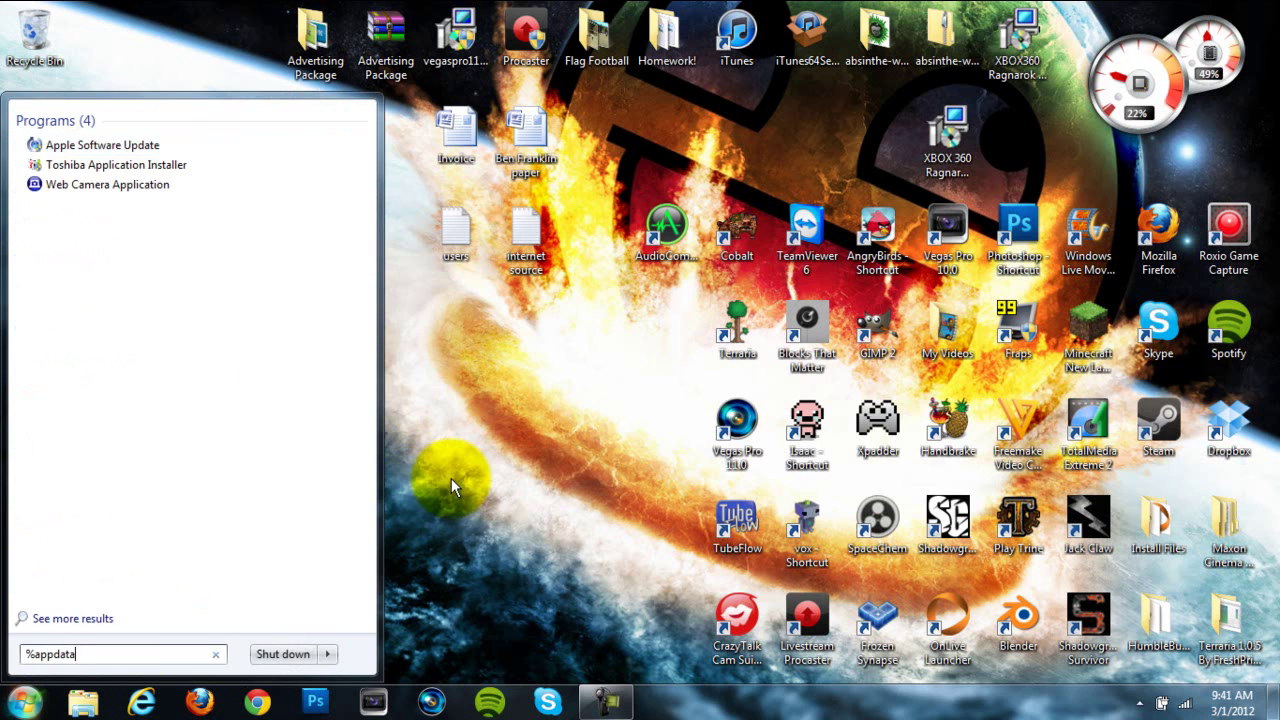
text(%)
key(Return)
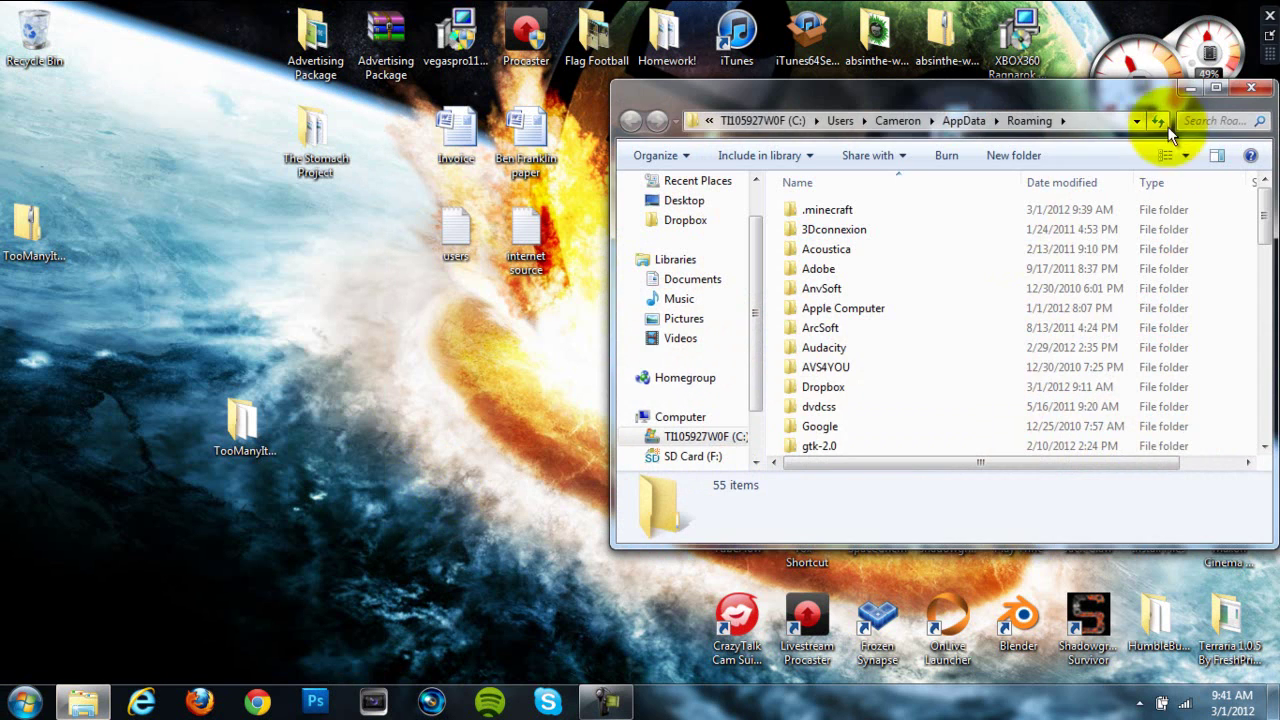
drag(1149, 85, 894, 50)
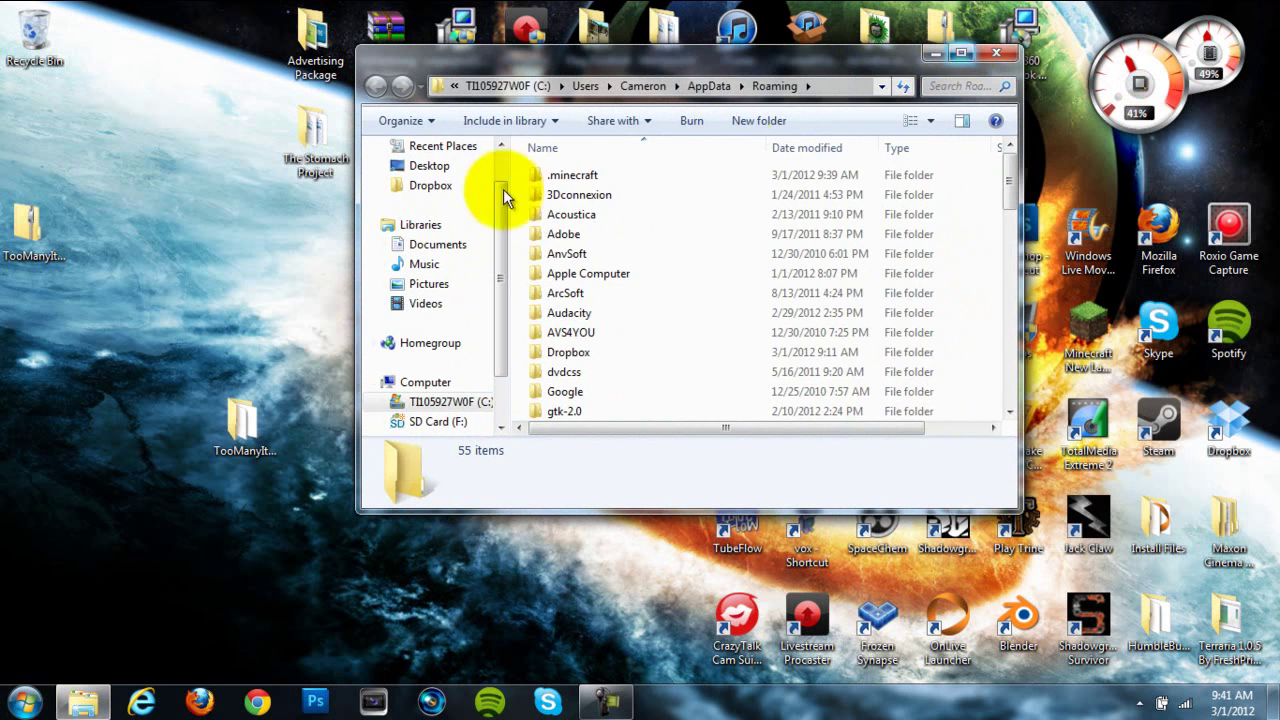
double_click(617, 176)
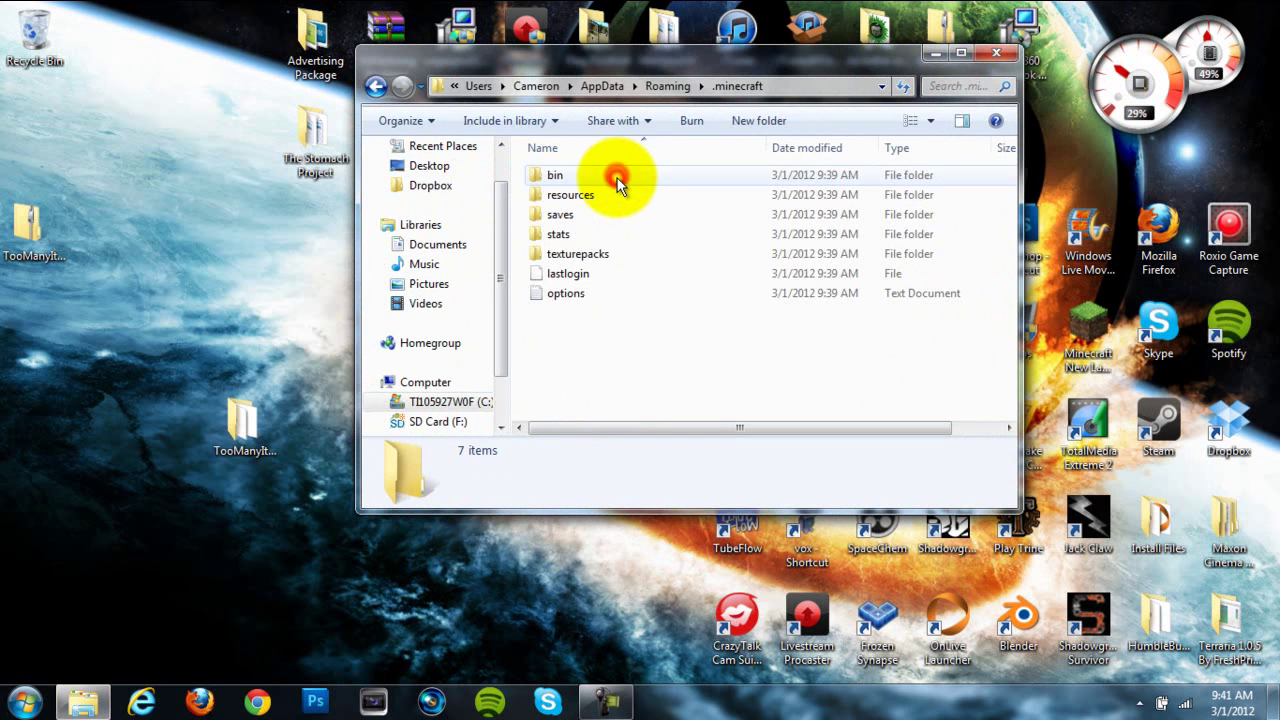
double_click(617, 178)
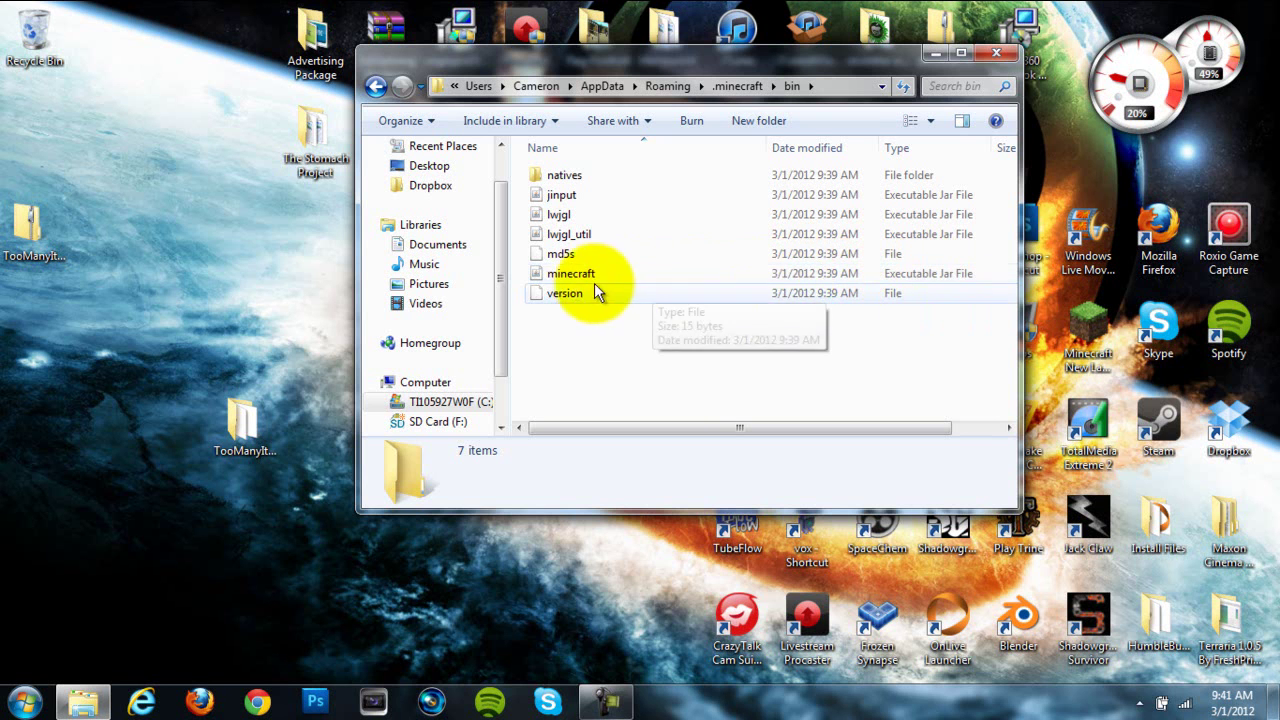
Open the minecraft jar file as an archive in WinRAR and dismiss the licence reminder
right_click(563, 281)
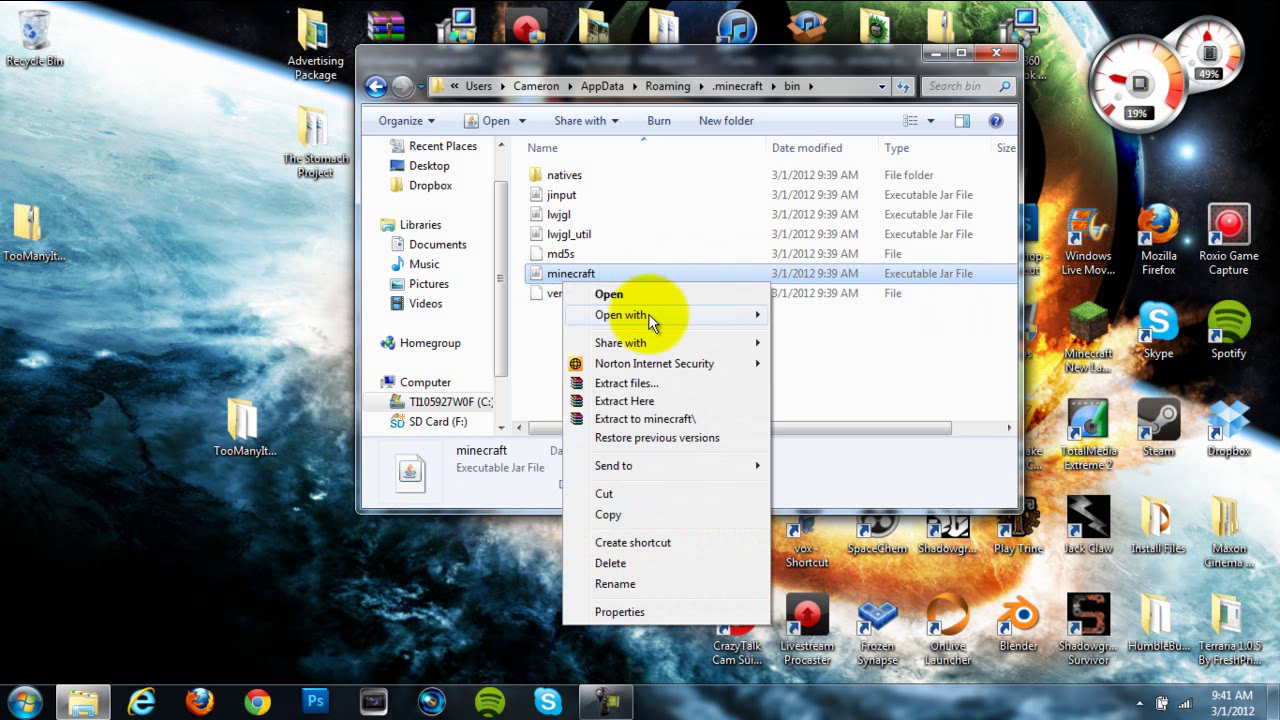
mouse_move(645, 314)
click(871, 334)
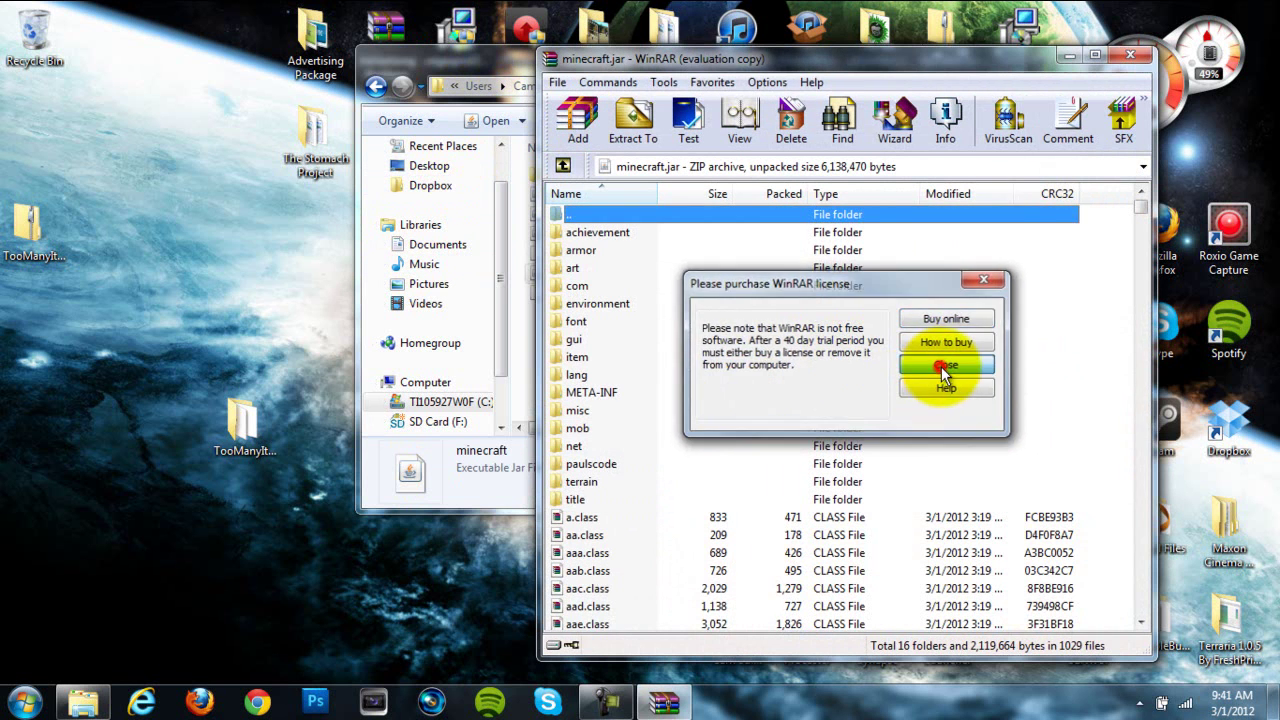
click(941, 366)
Delete the META-INF folder from the minecraft.jar archive
click(629, 393)
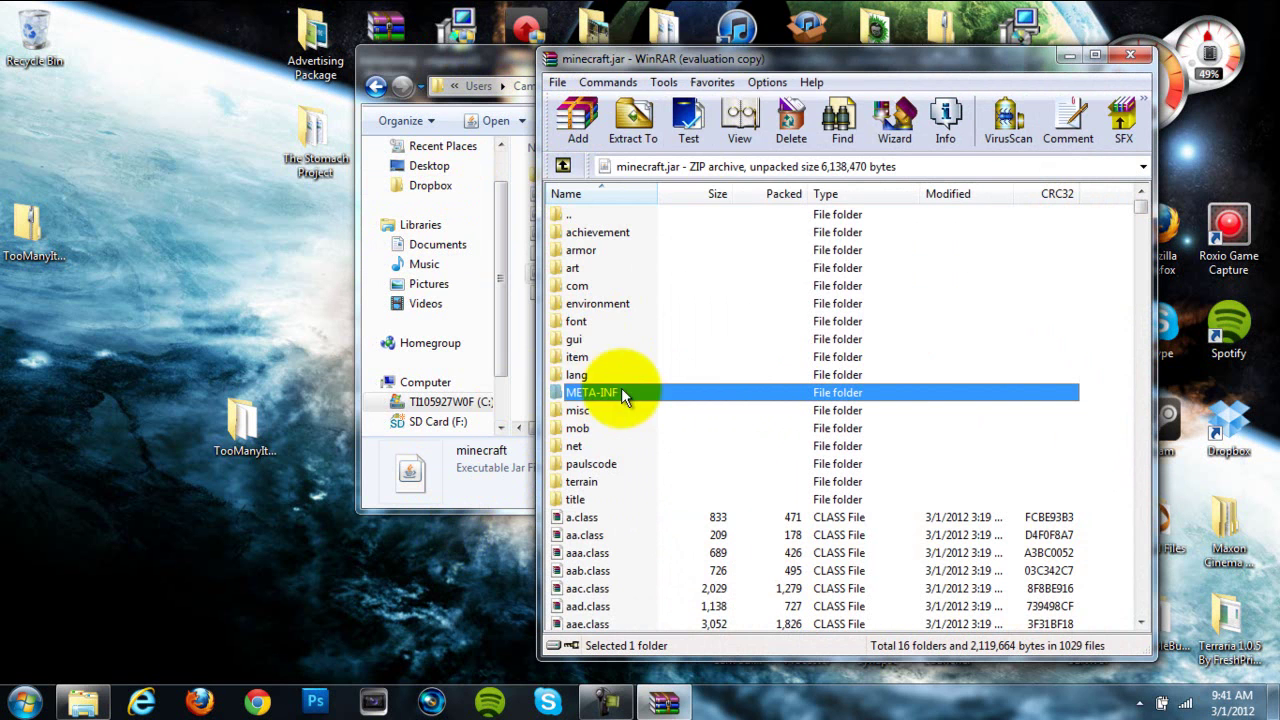
right_click(604, 392)
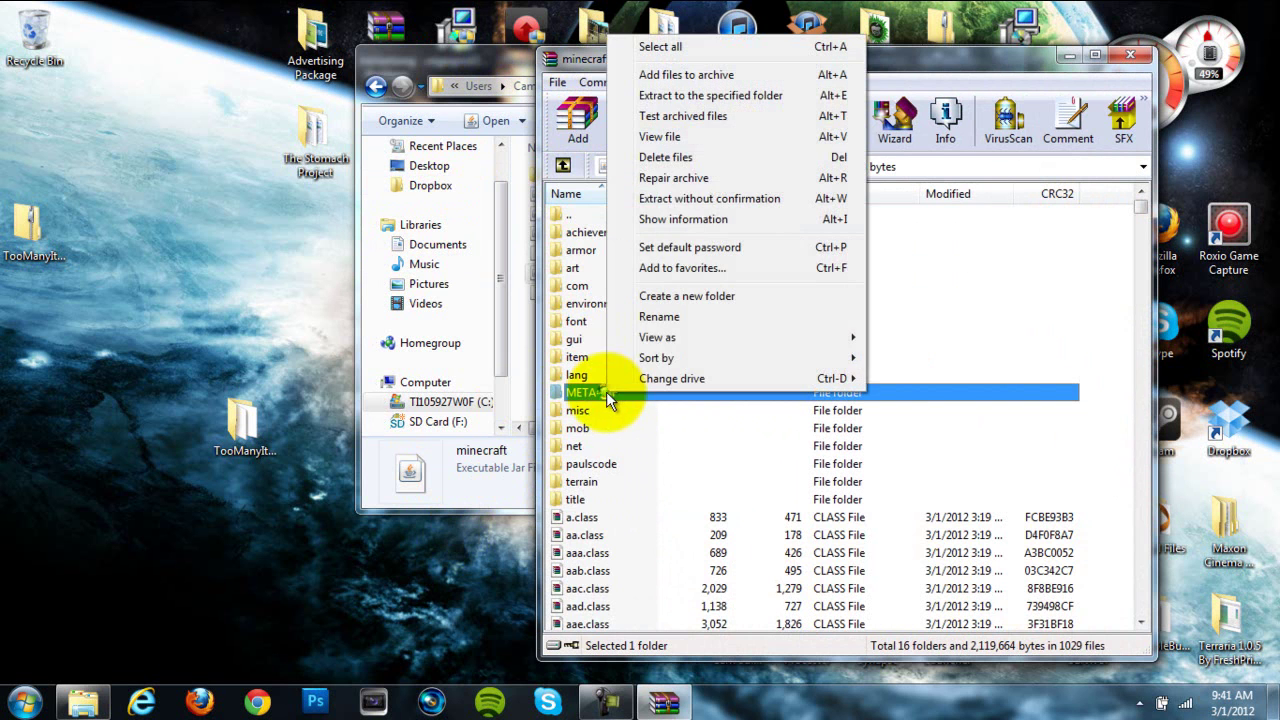
click(694, 155)
click(651, 415)
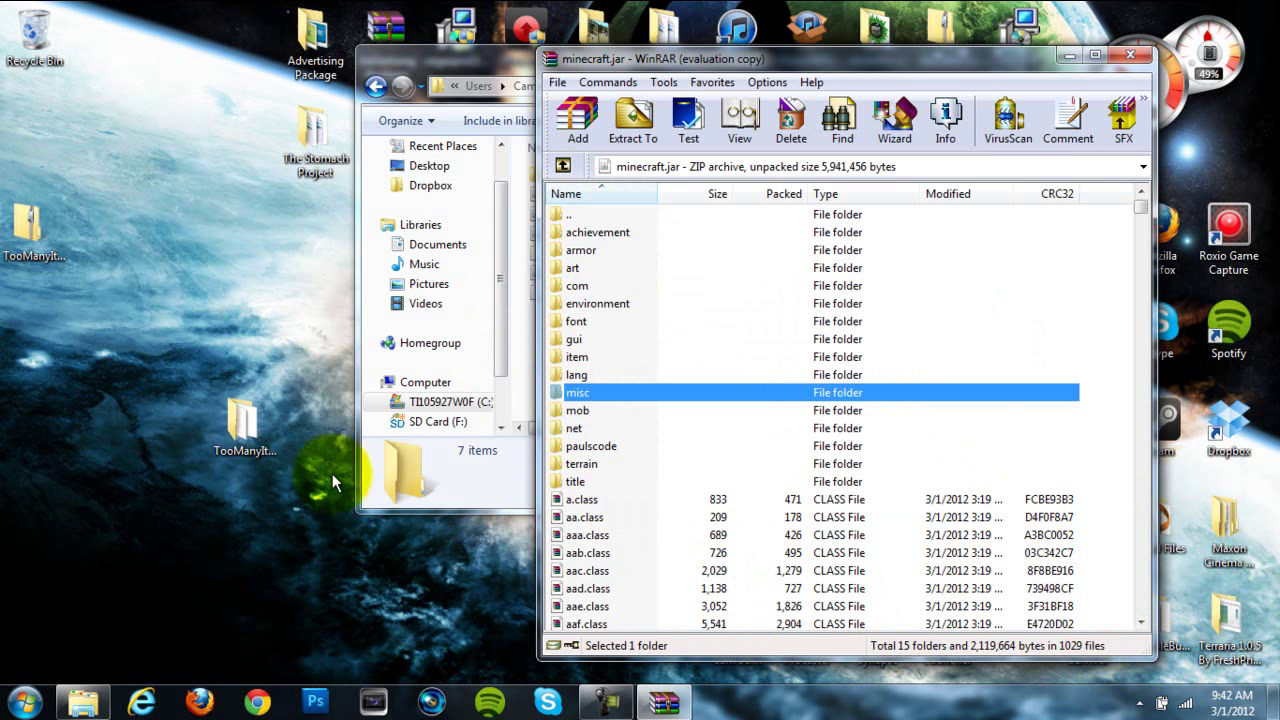
Add all files from the extracted TooManyItems folder to minecraft.jar, using the Add and replace files update mode
double_click(250, 440)
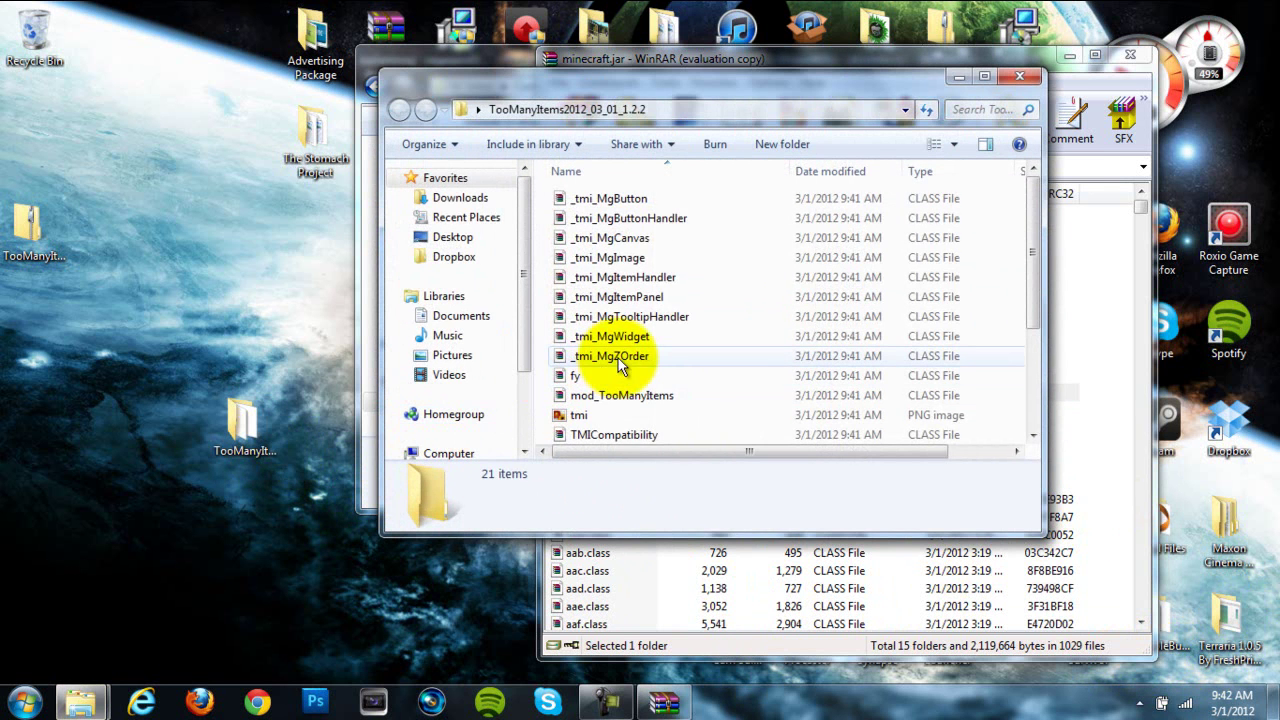
scroll(560, 350, down, 3)
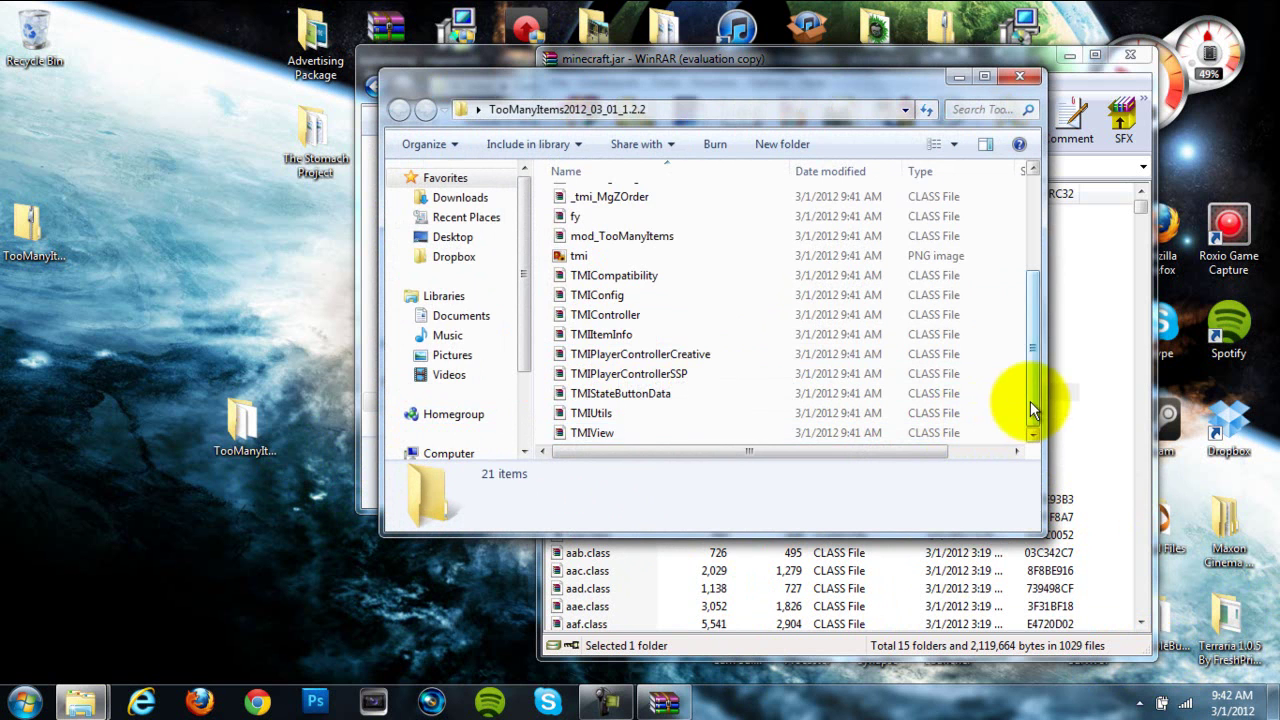
drag(1035, 406, 1037, 200)
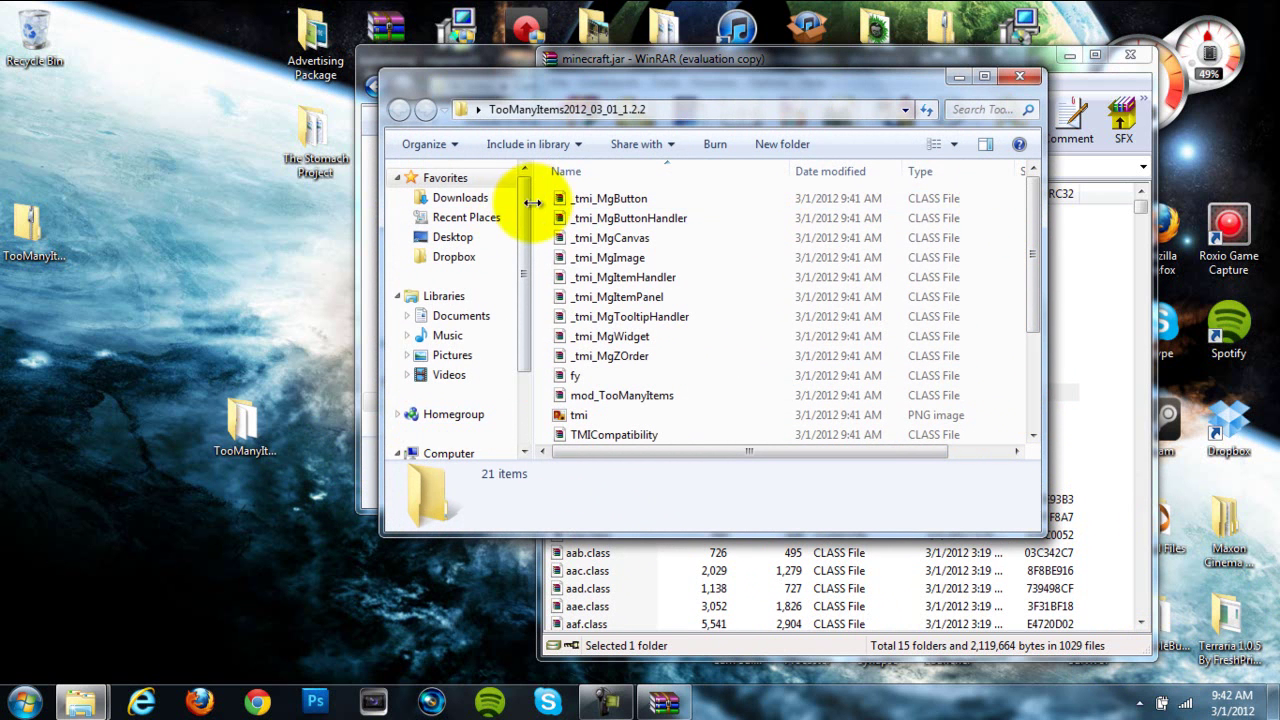
drag(541, 197, 855, 640)
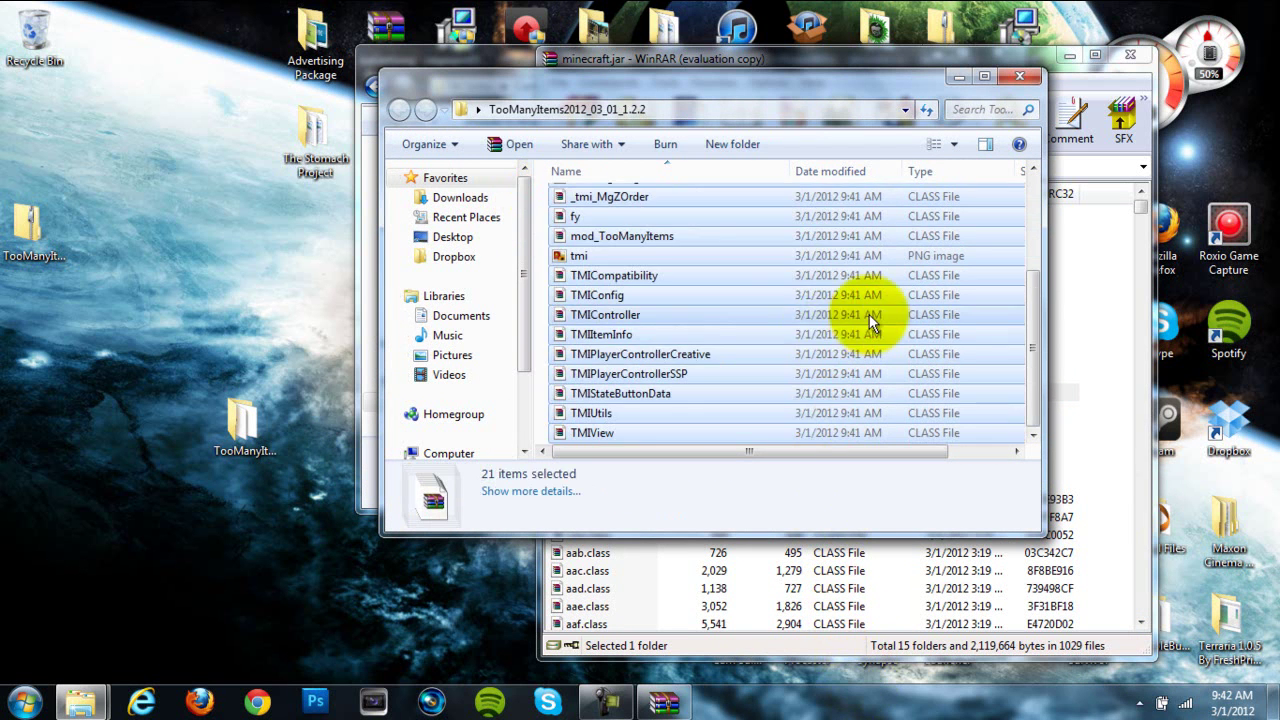
drag(782, 312, 1100, 571)
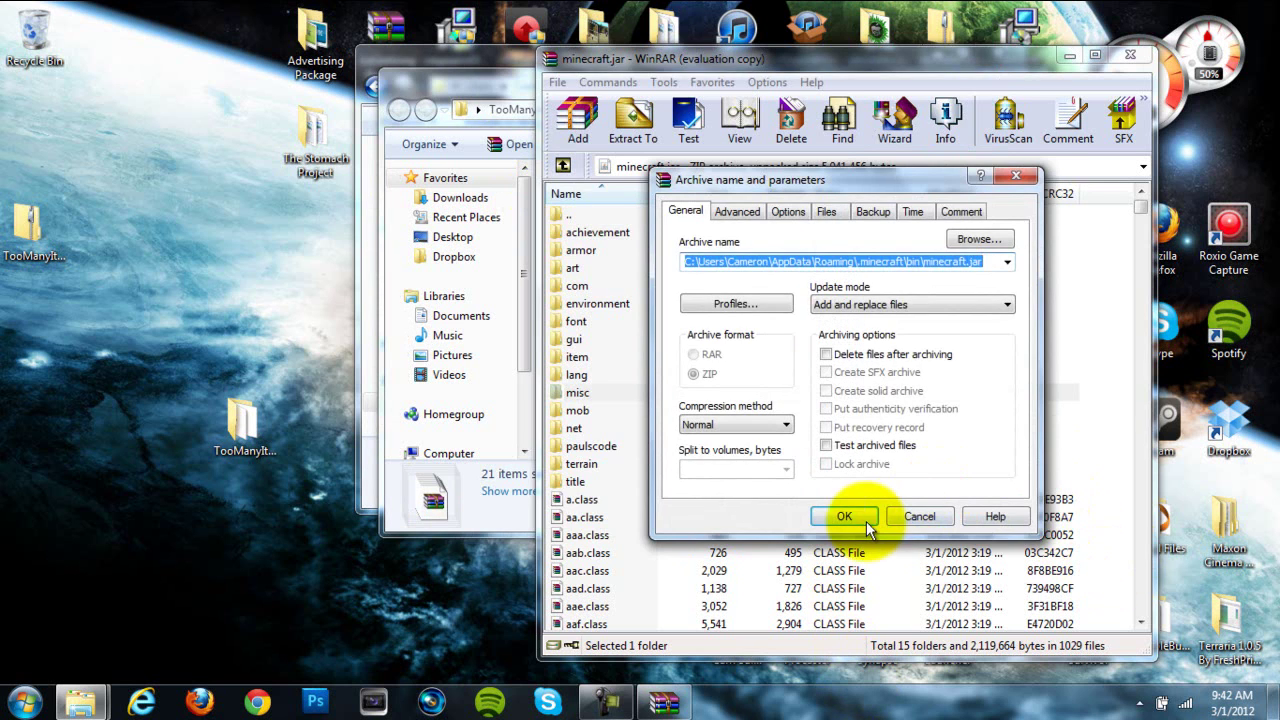
click(844, 516)
Close the TooManyItems folder, the bin folder and the WinRAR archive window
click(505, 80)
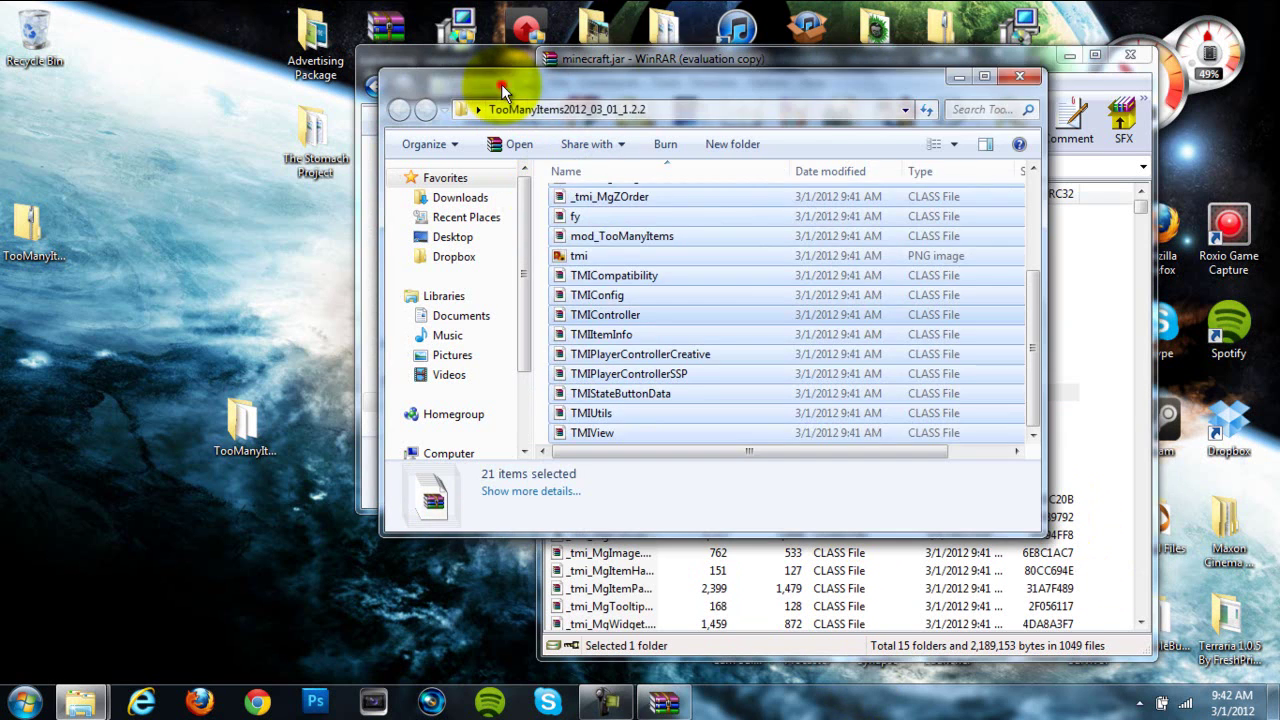
click(1020, 78)
click(495, 56)
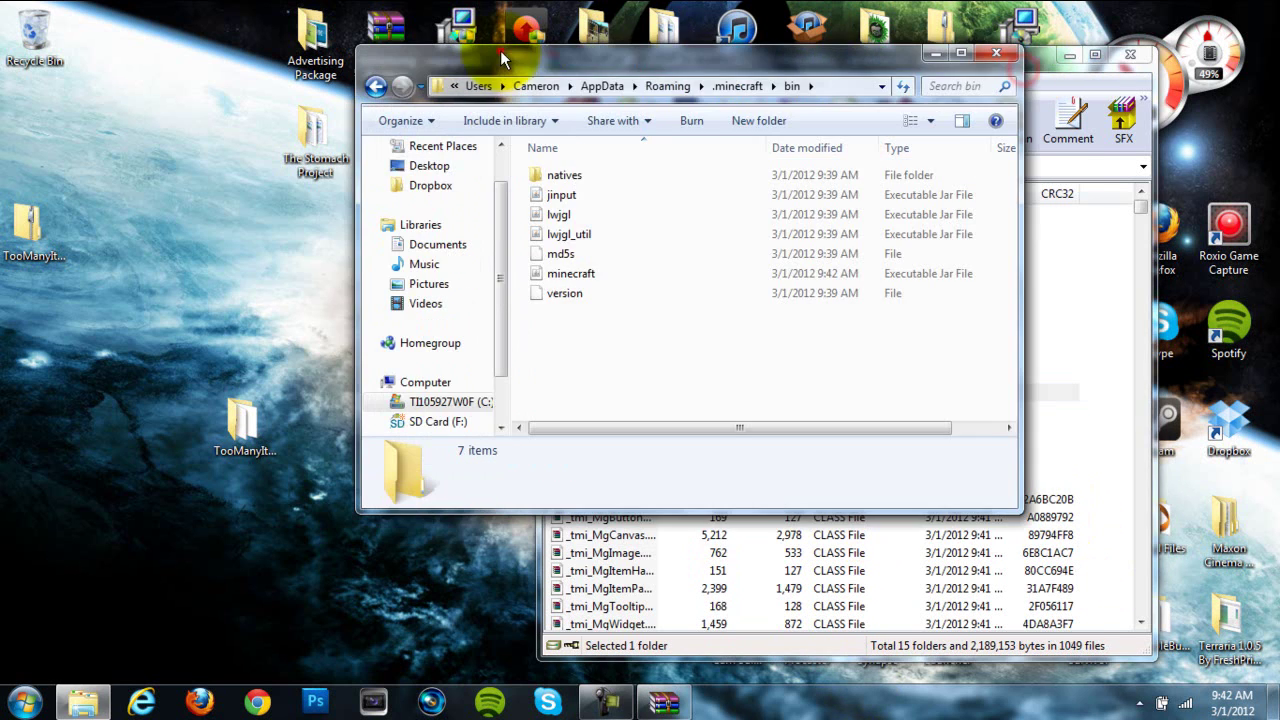
click(995, 56)
click(1140, 58)
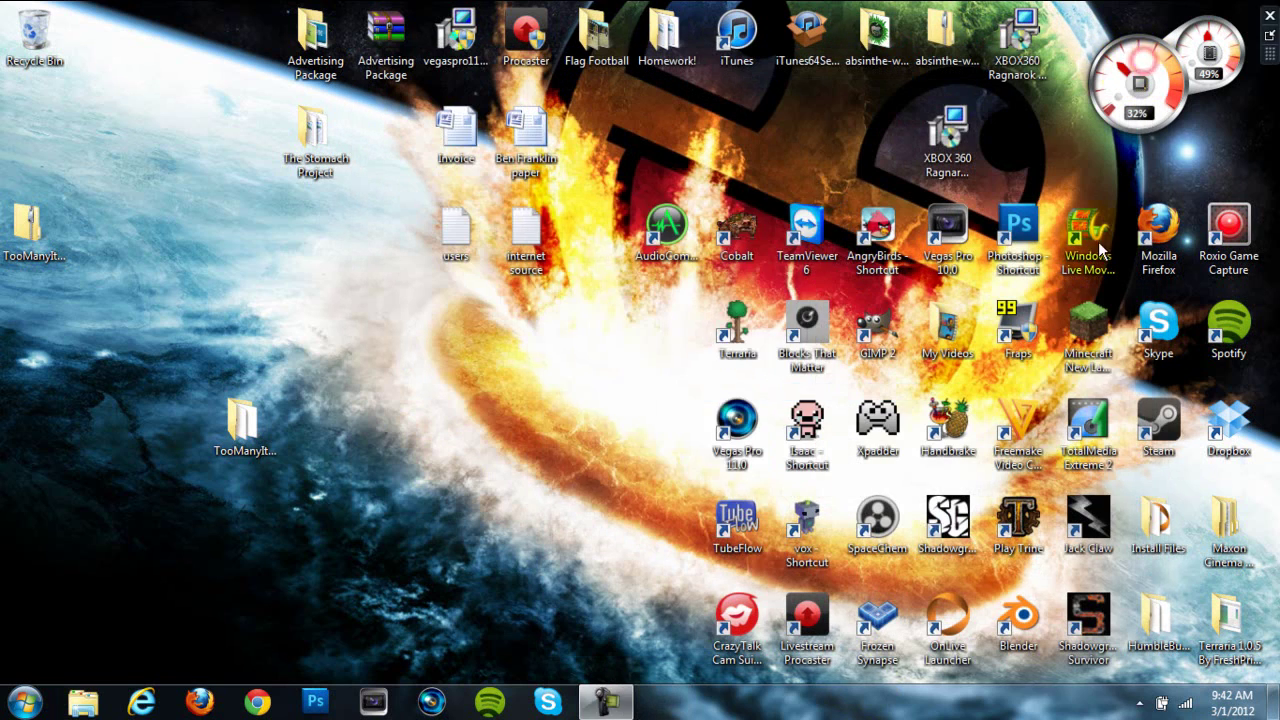
Start the Minecraft launcher and log in with the saved account credentials
double_click(1090, 345)
click(706, 362)
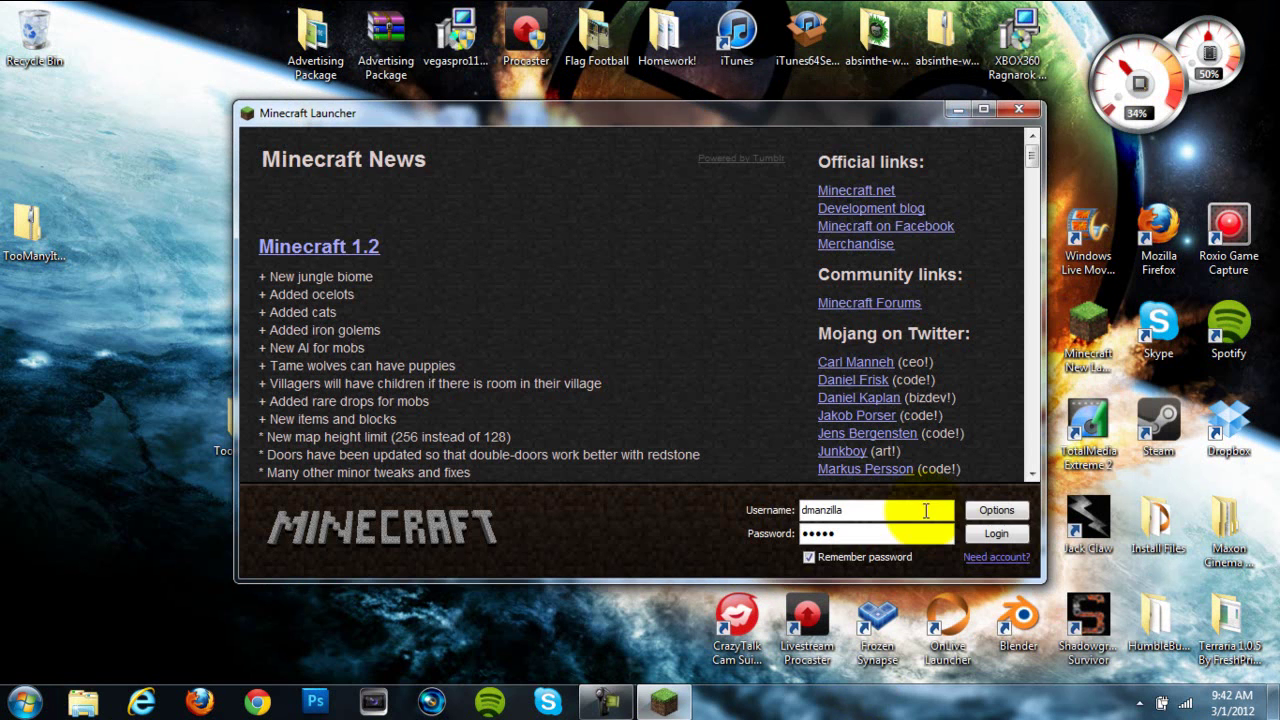
click(996, 533)
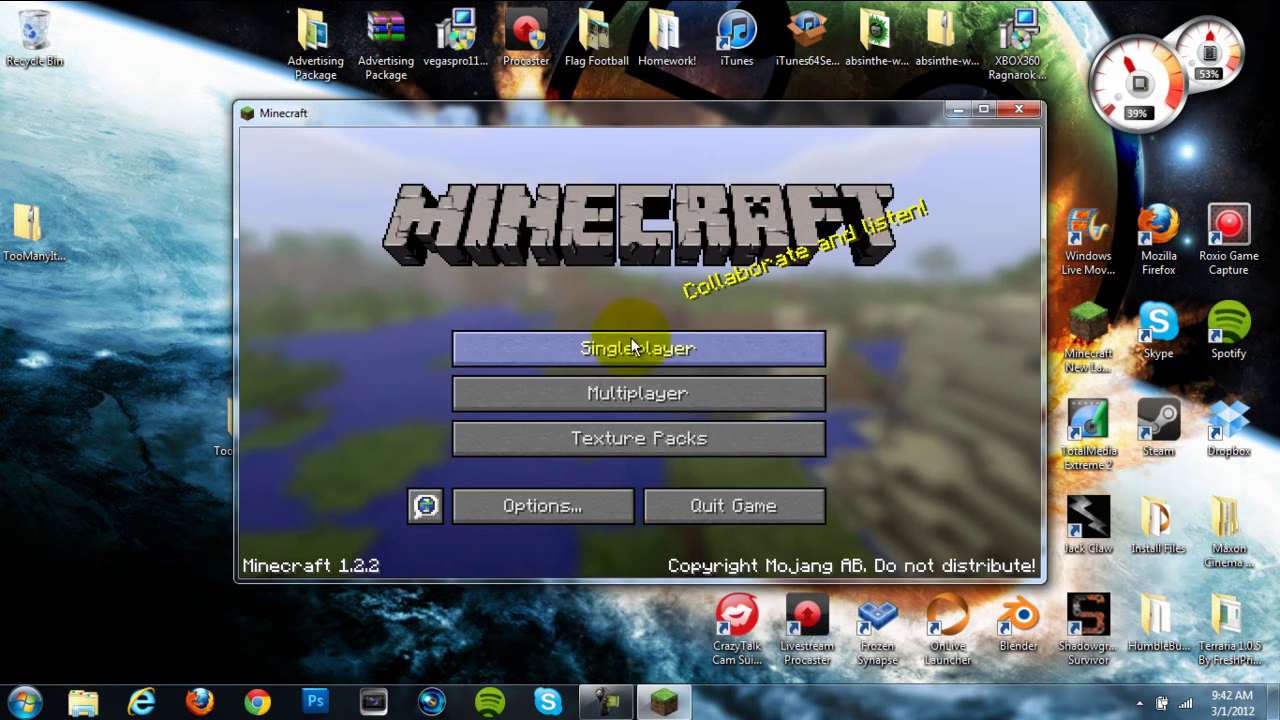
Load a saved singleplayer world and open the inventory to check the TooManyItems interface
click(631, 340)
double_click(632, 319)
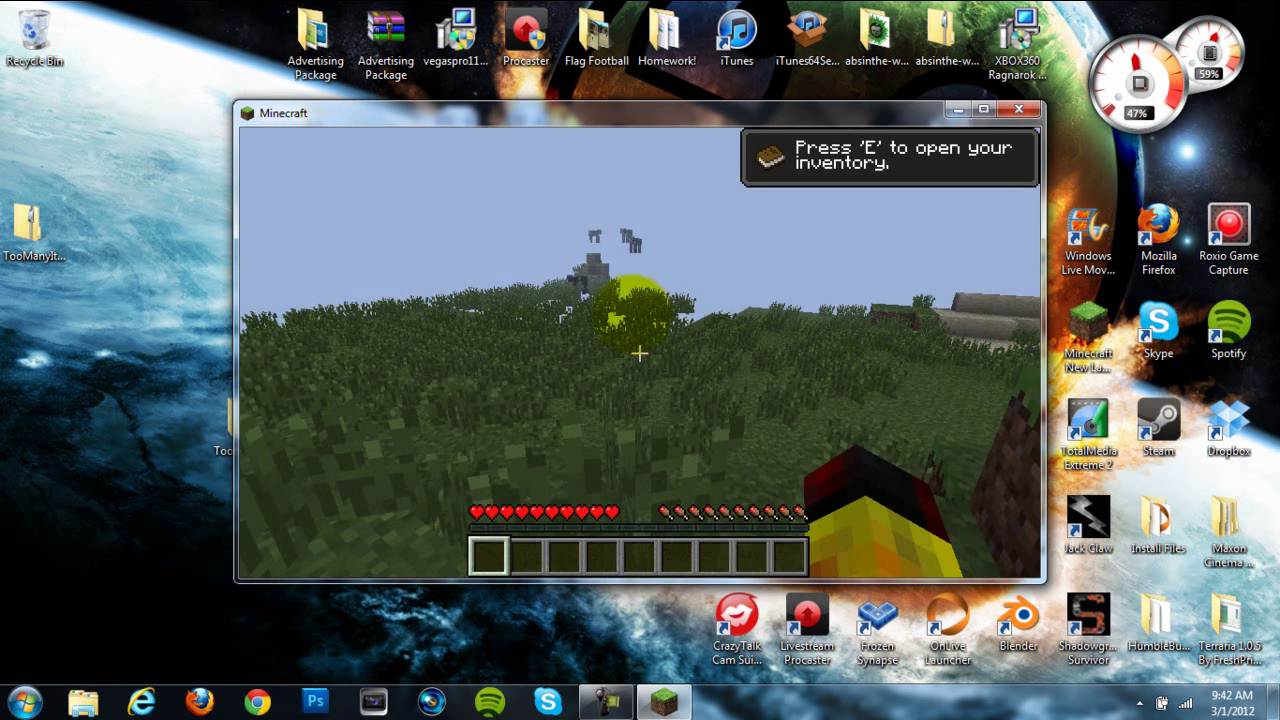
key(e)
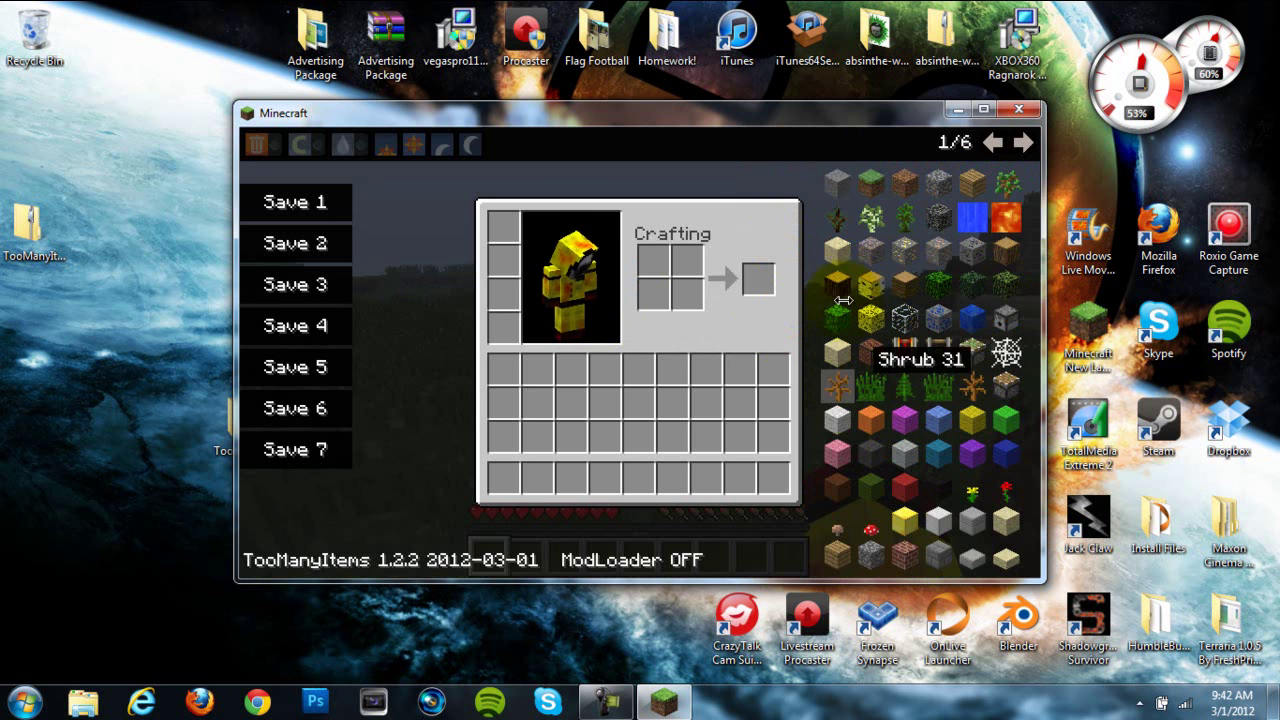
Add a music disc, three potions and two spawn eggs to the inventory from page 5 of the TooManyItems list
click(1022, 145)
click(1029, 145)
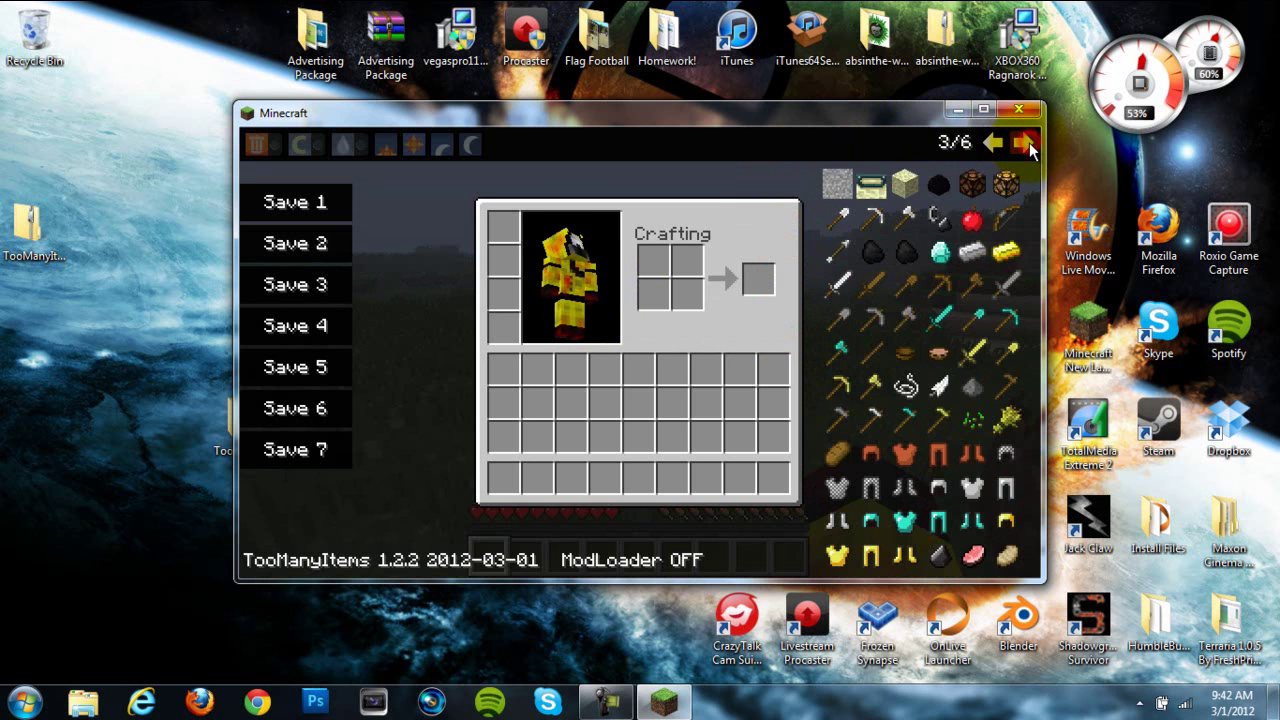
click(1029, 145)
click(1029, 145)
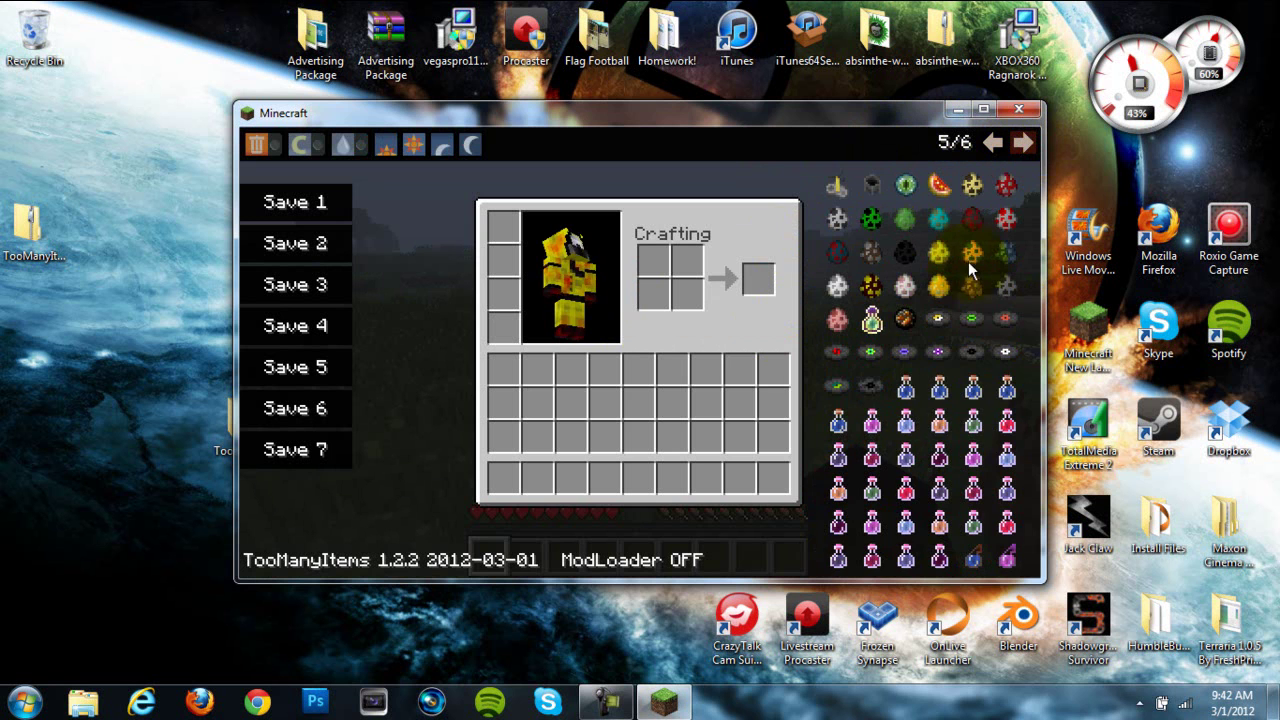
click(905, 351)
click(945, 424)
click(1007, 423)
click(973, 456)
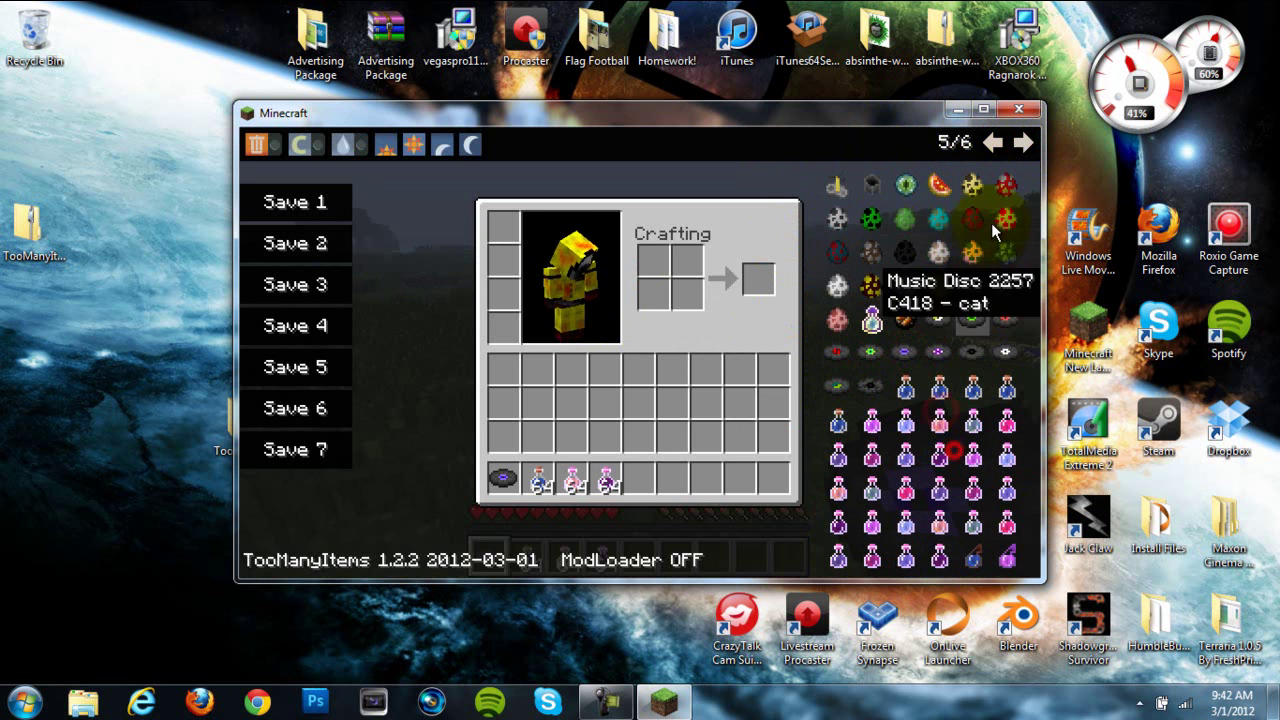
click(1007, 185)
click(973, 185)
Add two splash potions to the inventory from page 6 of the TooManyItems list
click(1026, 146)
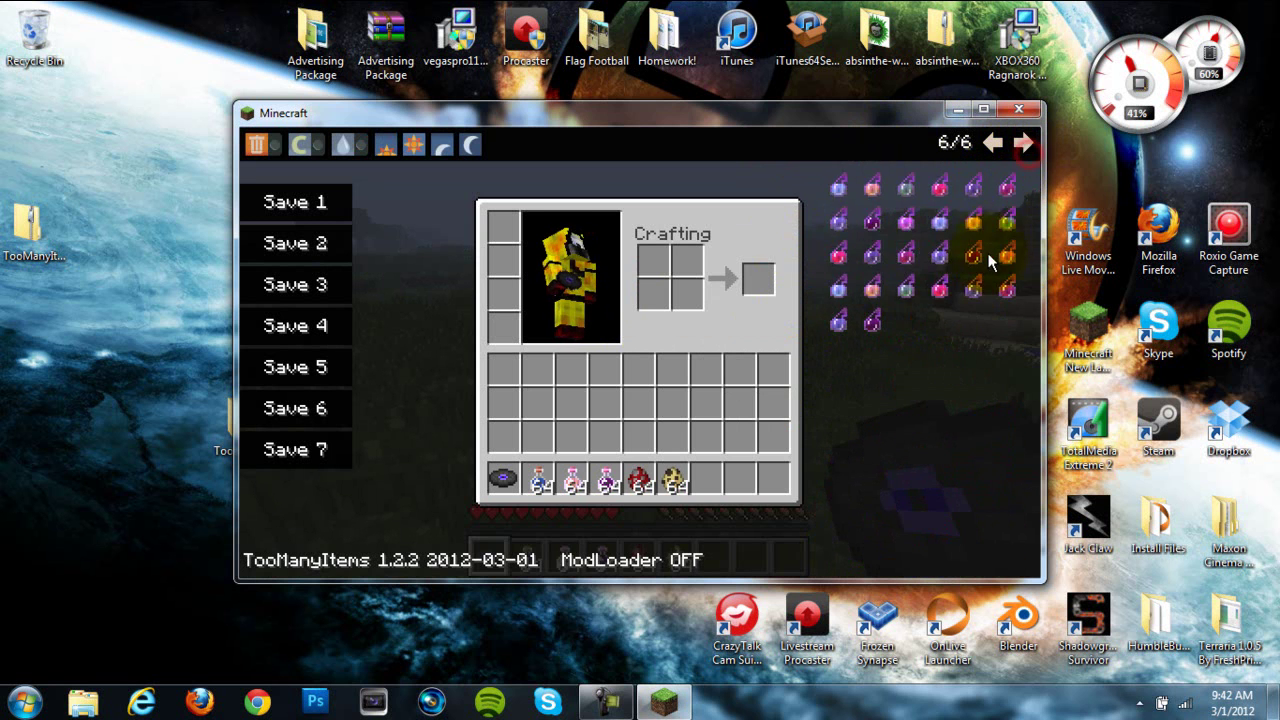
click(973, 255)
click(935, 288)
Page back through the TooManyItems list to page 2 to look over the available blocks
click(993, 144)
click(993, 144)
click(993, 144)
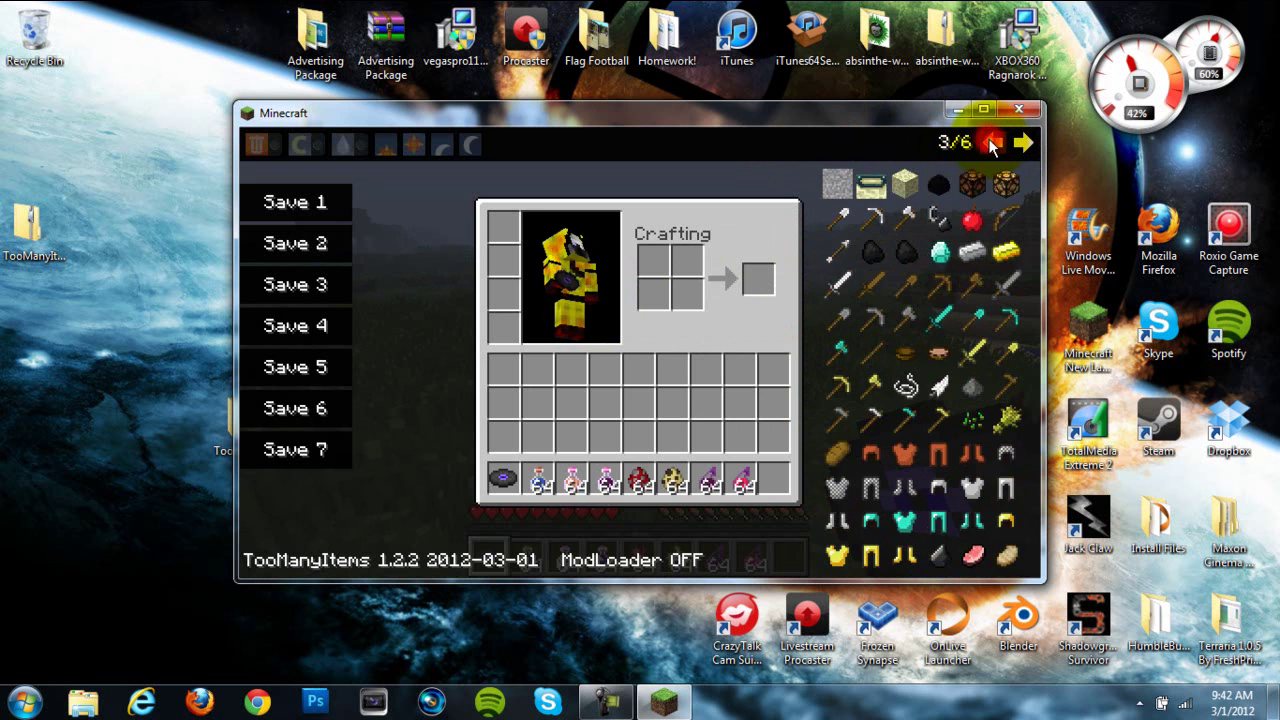
click(993, 144)
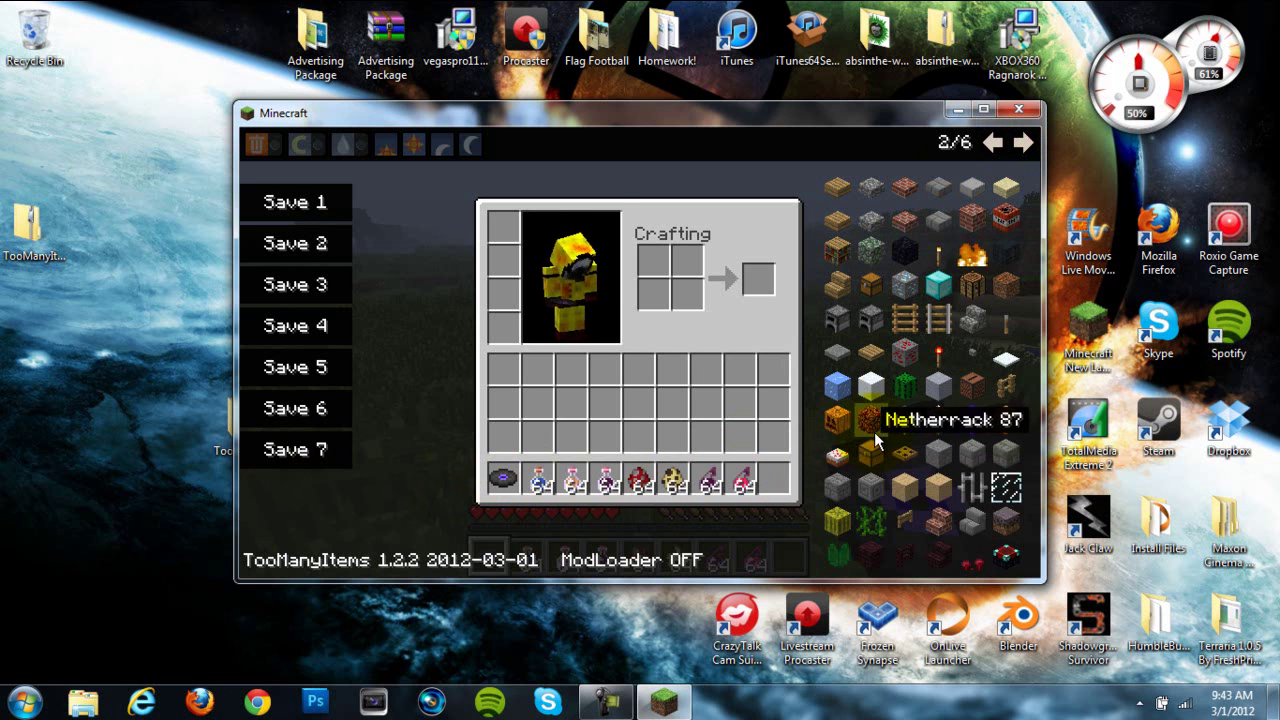
Close the inventory, hold the blue potion from the second hotbar slot and pause the game
key(e)
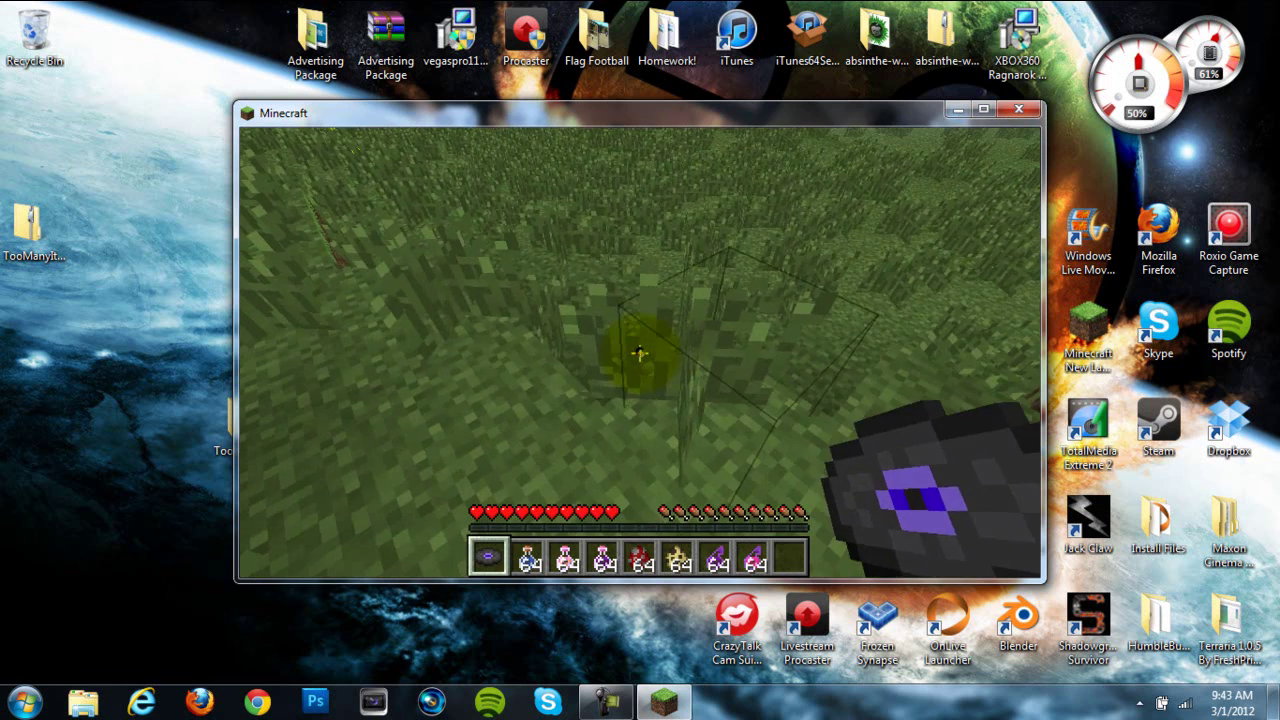
key(2)
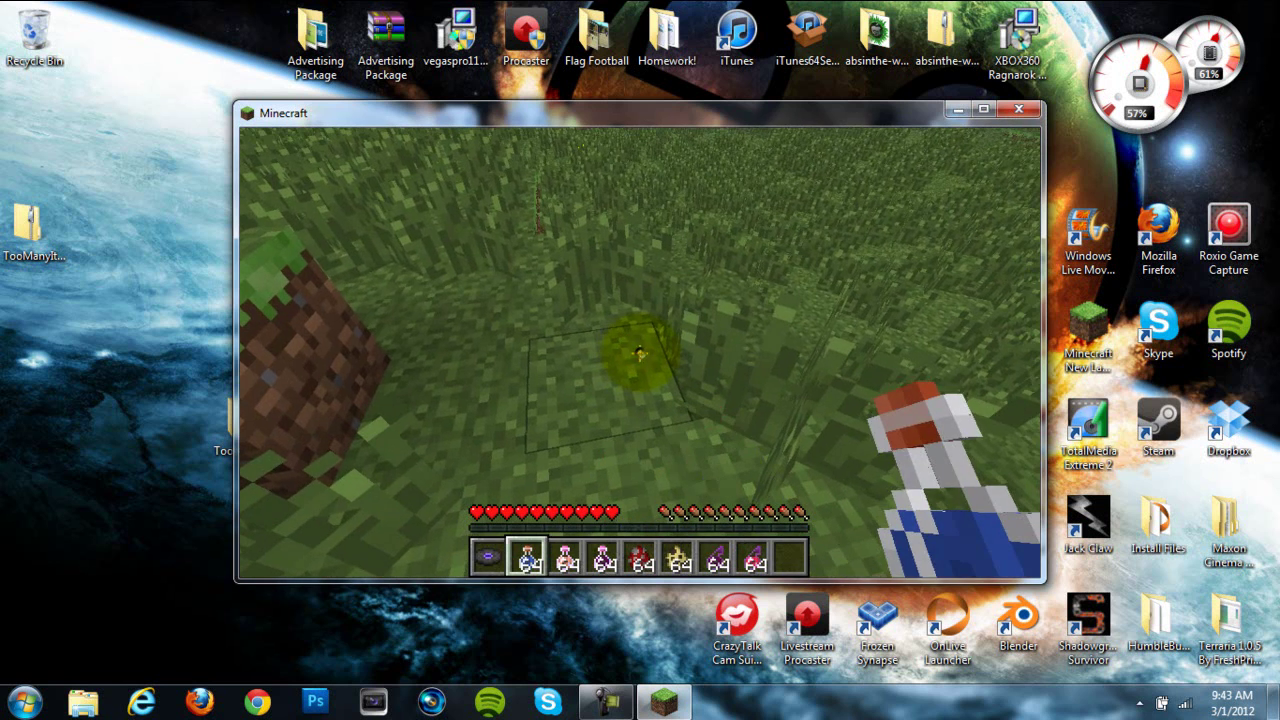
key(Escape)
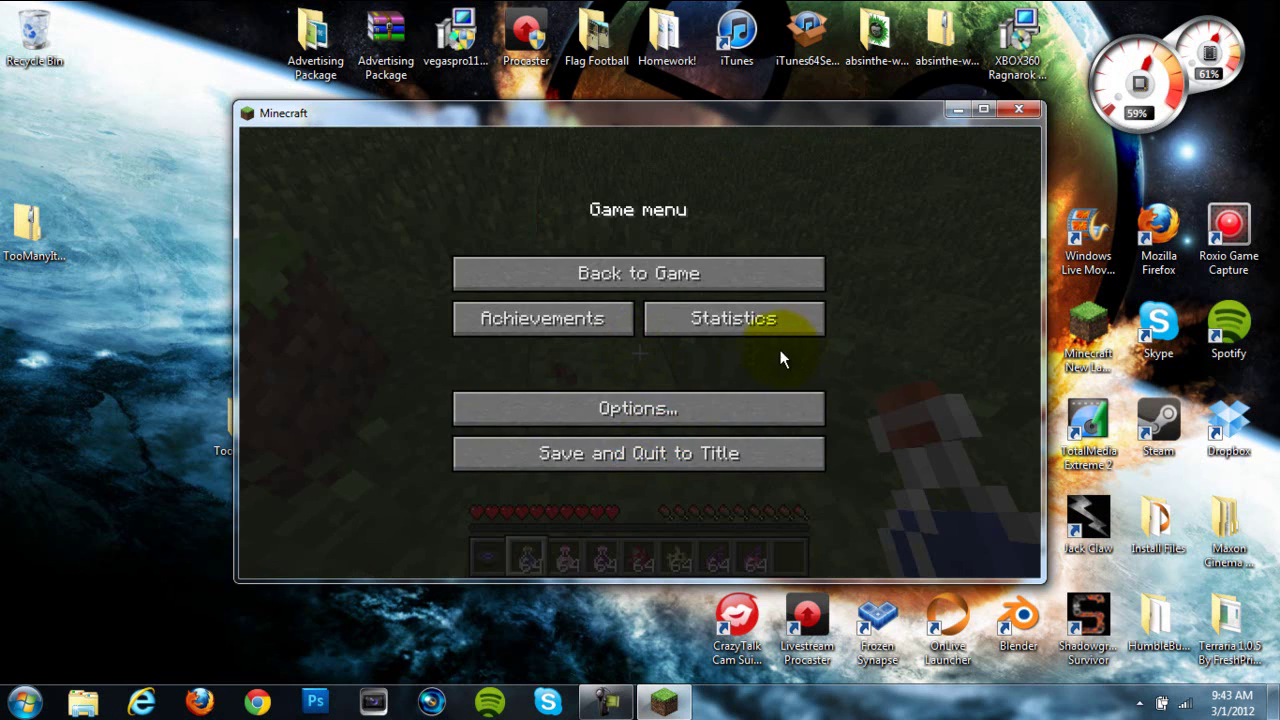